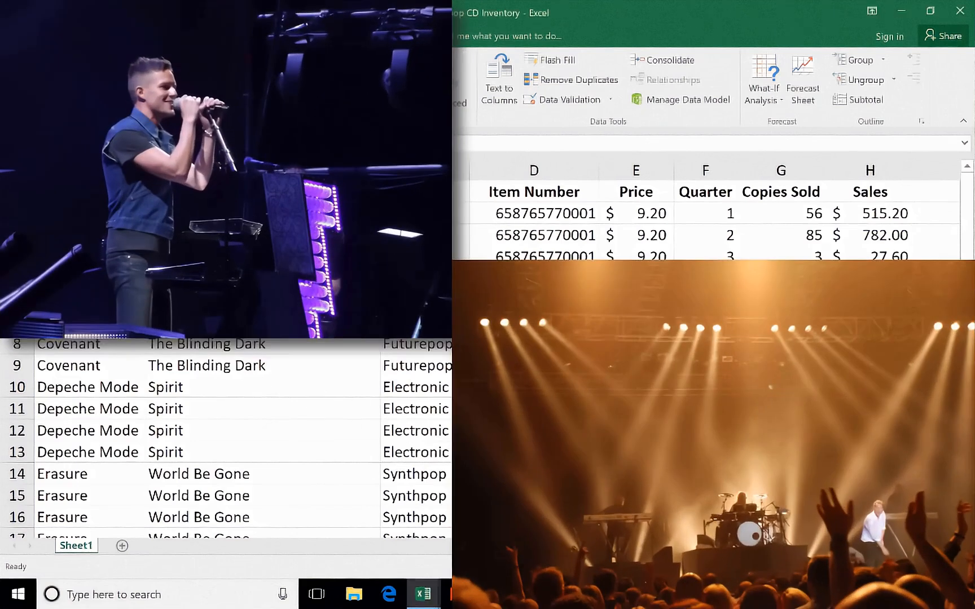
- Freeze the header row above row 2 of the CD inventory sheet
scroll(226, 440, down, 4)
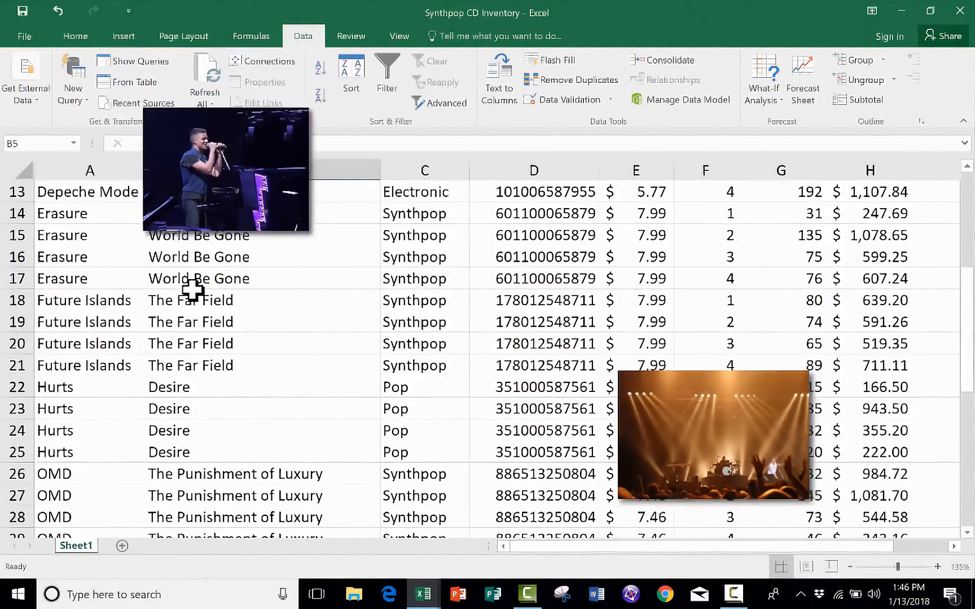
scroll(463, 249, down, 3)
scroll(463, 254, down, 1)
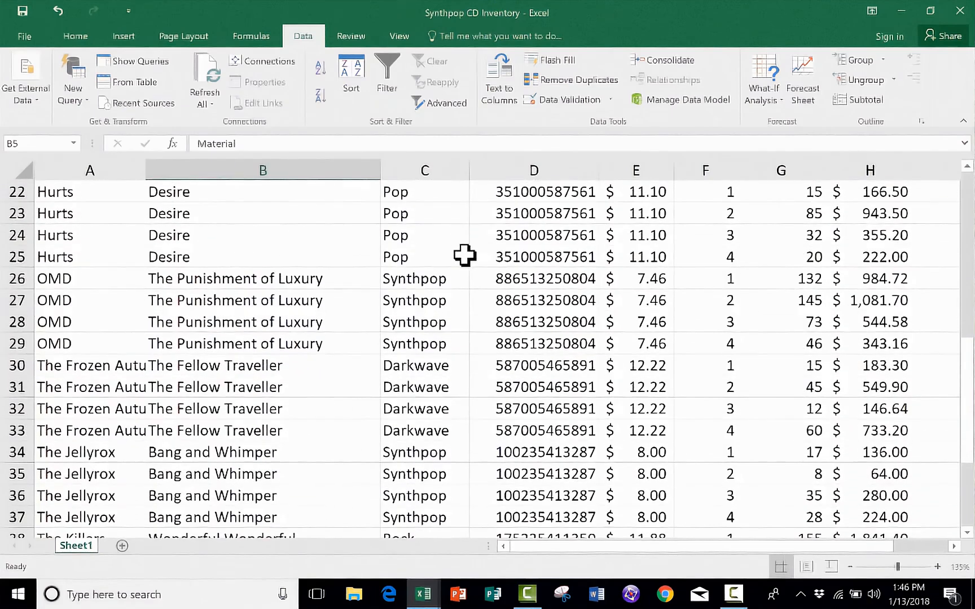
scroll(305, 274, up, 6)
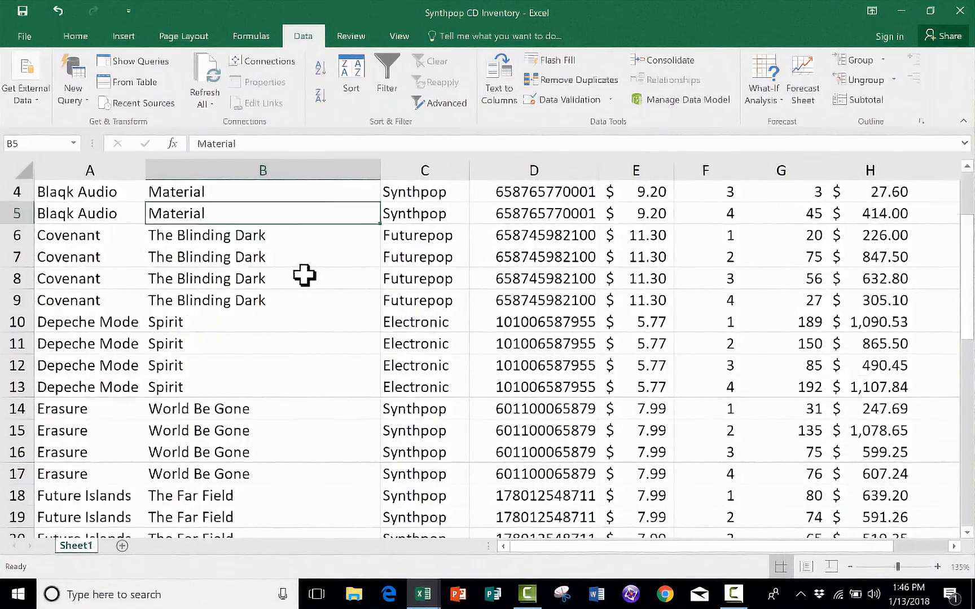
scroll(305, 274, up, 1)
click(17, 213)
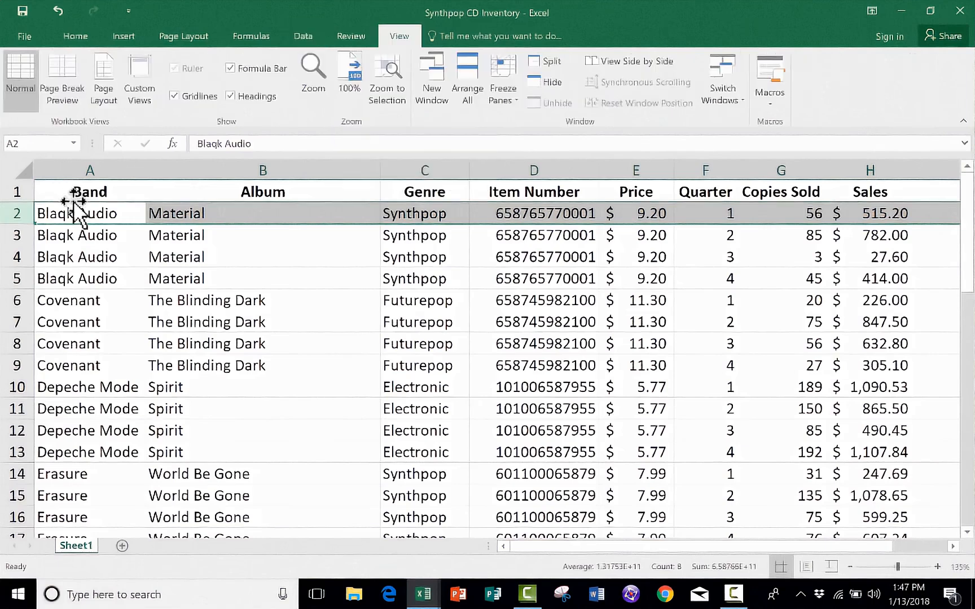
- Check how the frozen header row behaves along the list and examine the bands in the Band column
scroll(71, 220, down, 3)
scroll(69, 228, down, 6)
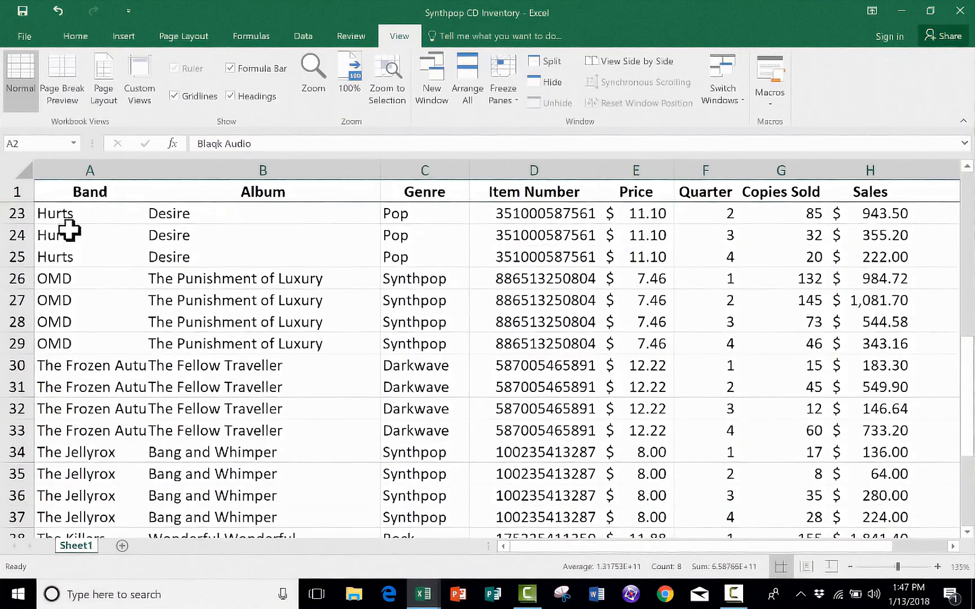
scroll(81, 291, up, 6)
scroll(79, 290, up, 3)
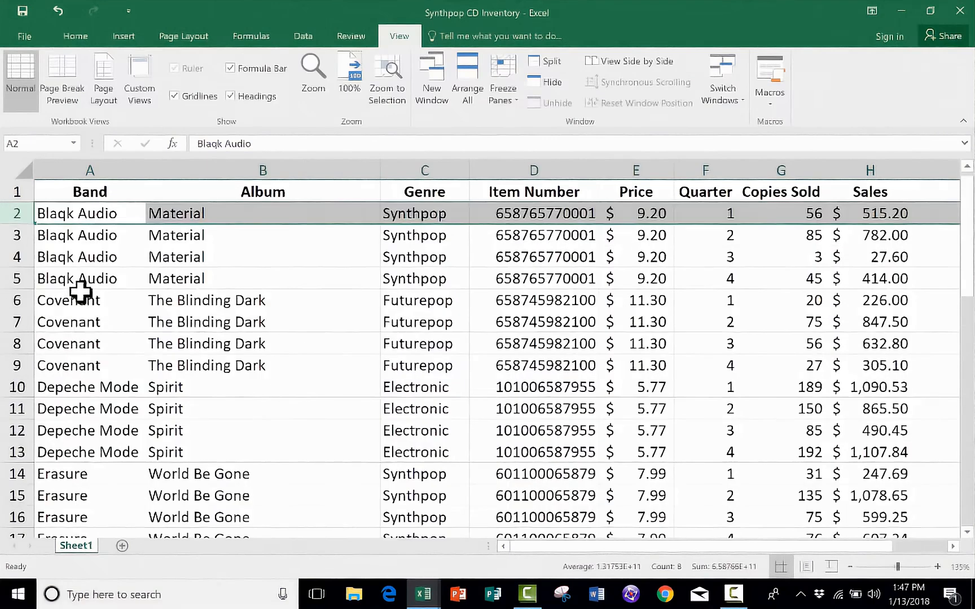
scroll(113, 429, down, 1)
scroll(113, 429, down, 3)
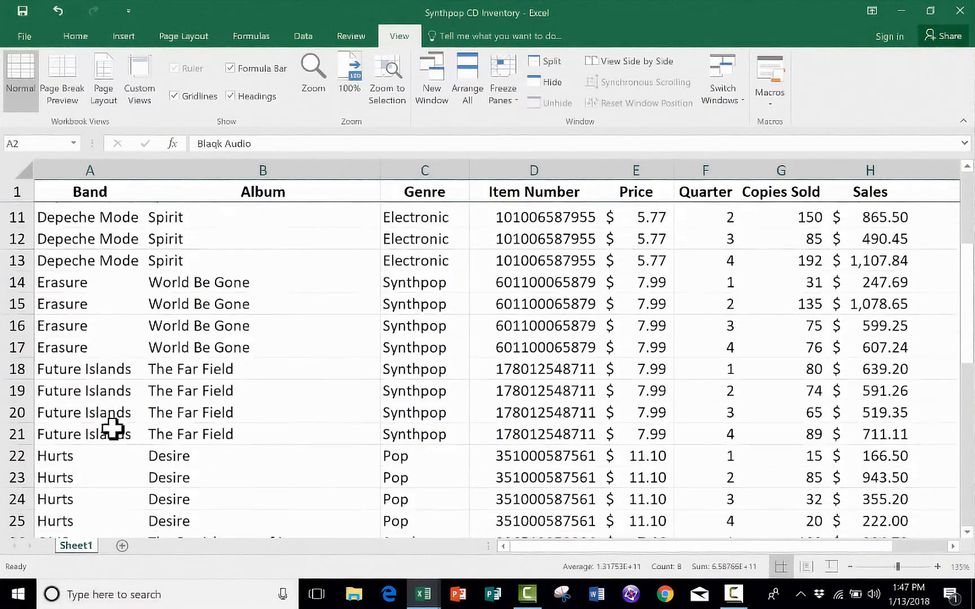
scroll(72, 317, down, 2)
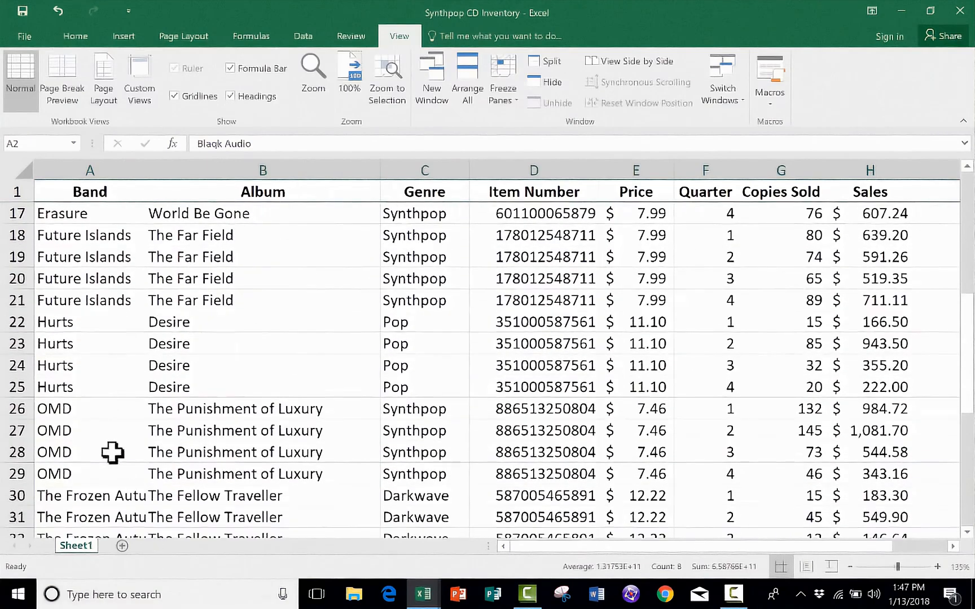
scroll(109, 450, down, 3)
scroll(106, 446, up, 1)
scroll(104, 445, up, 5)
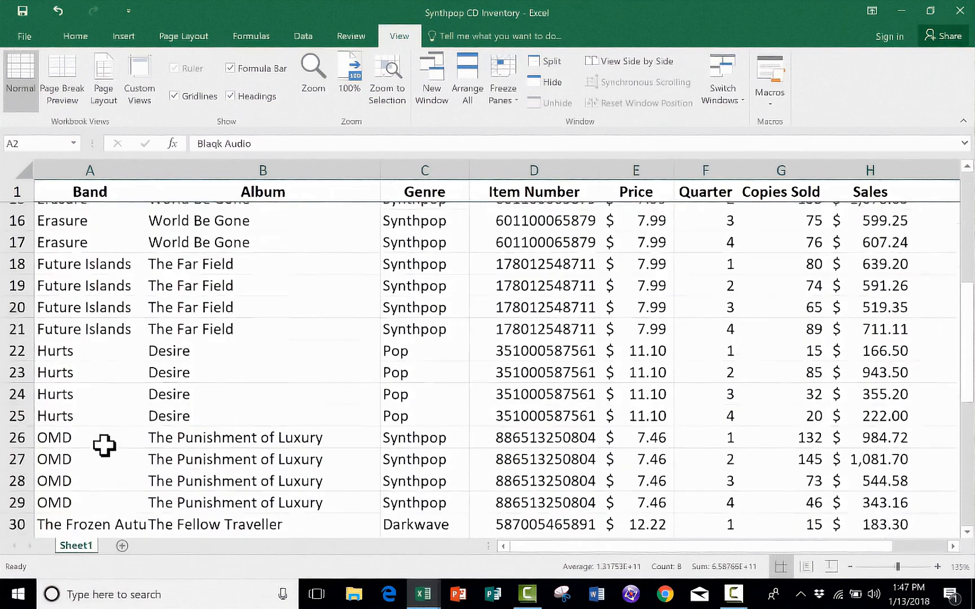
scroll(99, 441, up, 2)
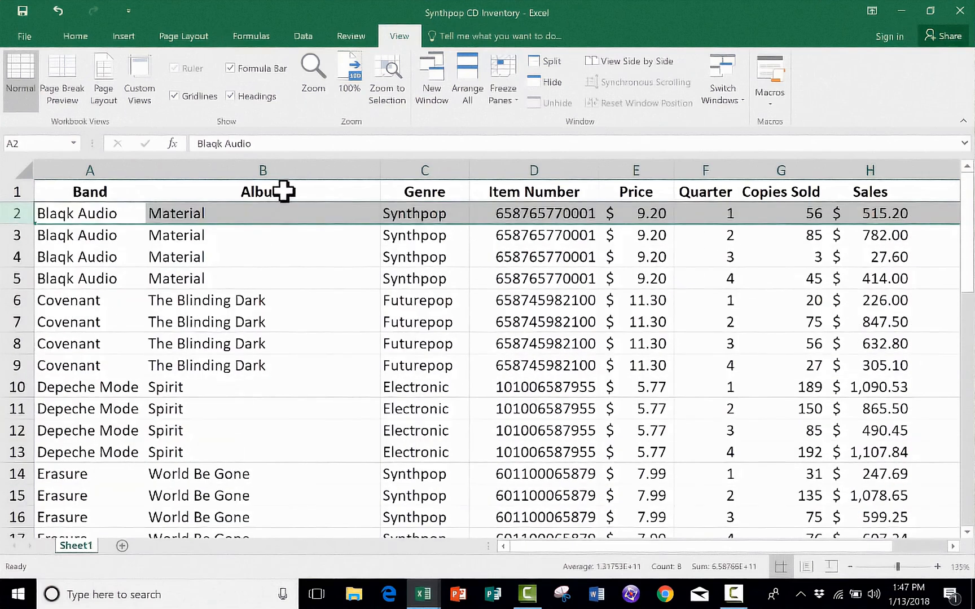
- Examine the album titles and the genres across all rows of the inventory
scroll(262, 266, down, 9)
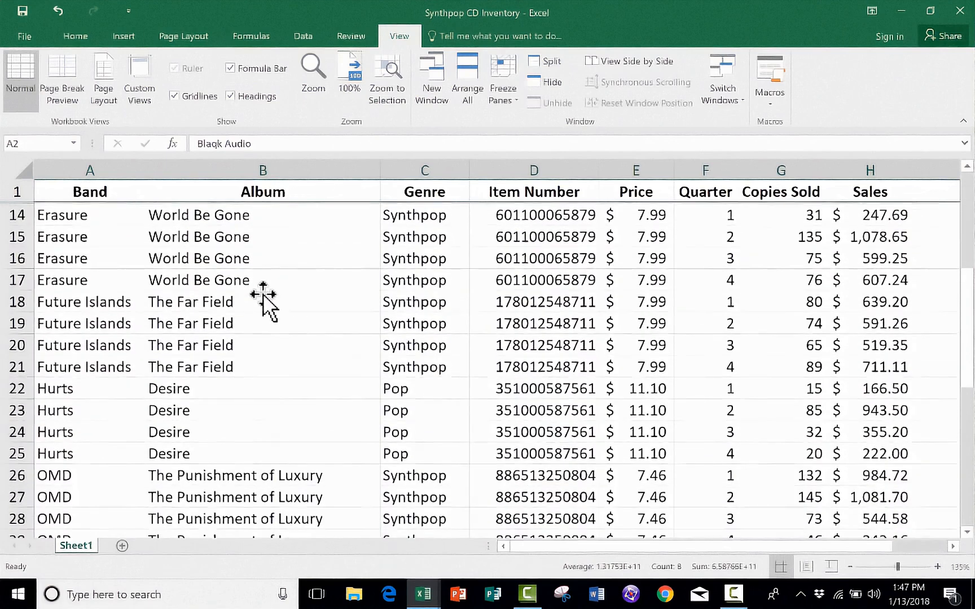
scroll(261, 298, down, 1)
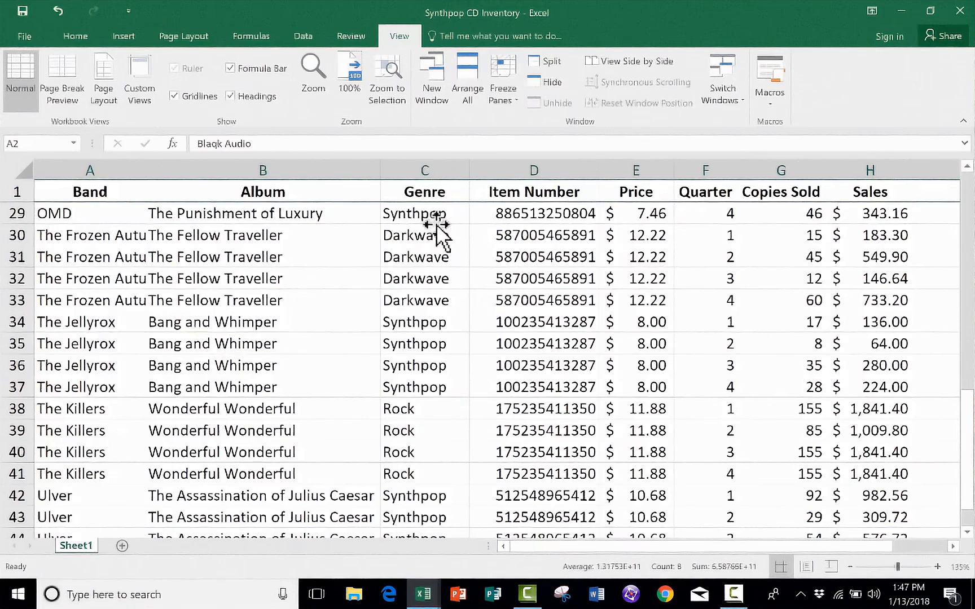
scroll(434, 226, up, 1)
scroll(431, 240, up, 8)
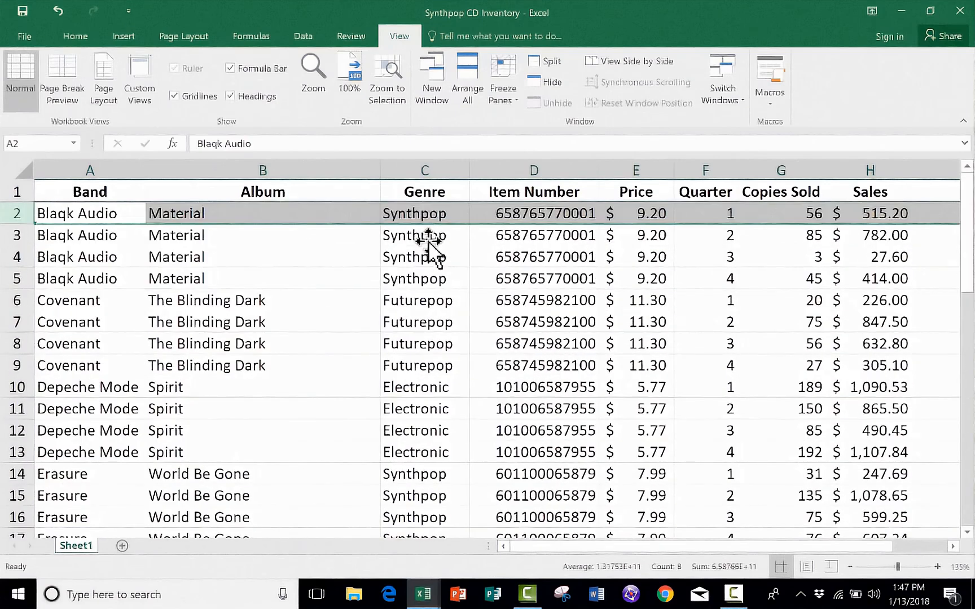
scroll(429, 243, down, 9)
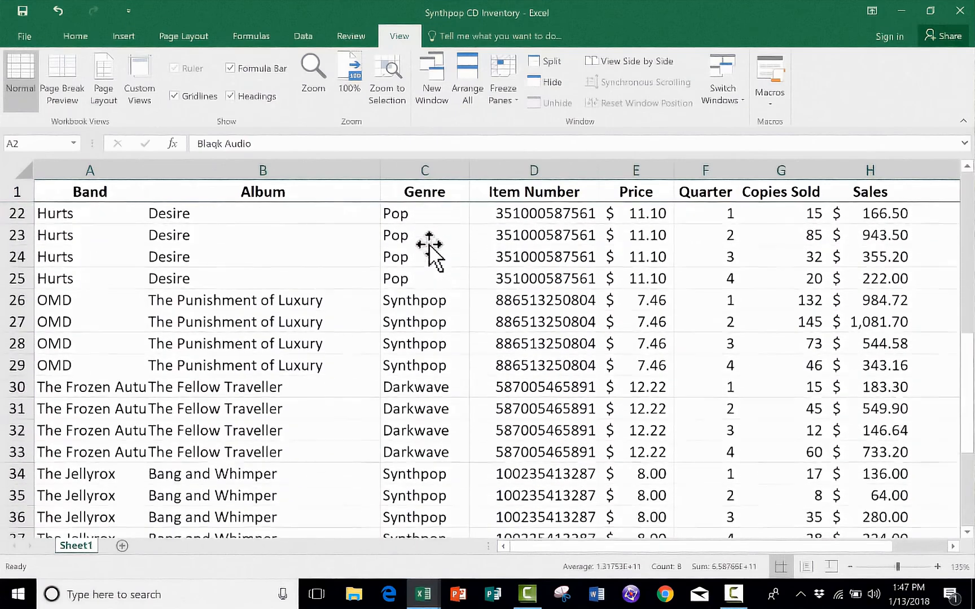
scroll(428, 248, down, 2)
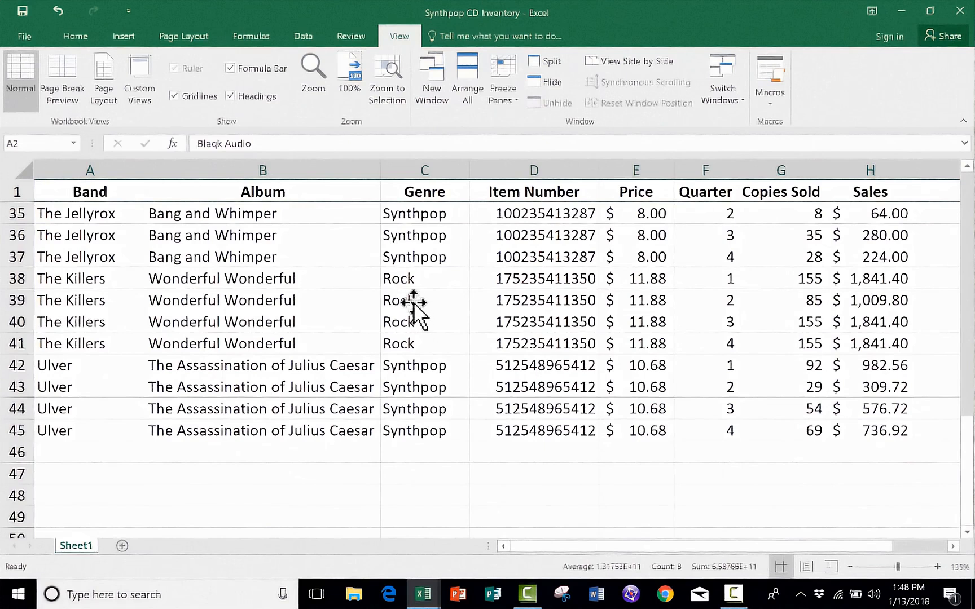
scroll(432, 308, up, 9)
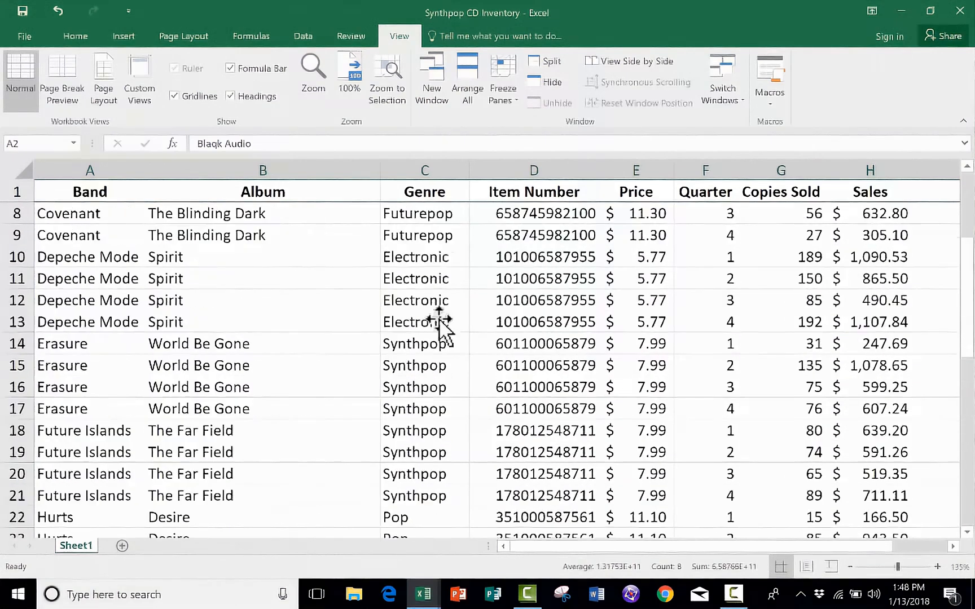
scroll(444, 248, up, 2)
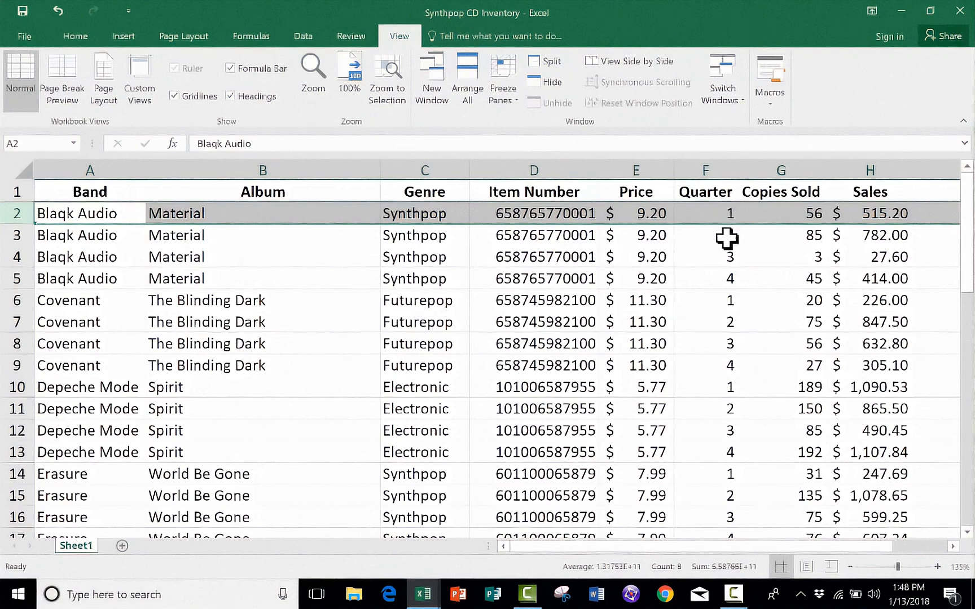
- Examine the Quarter values for Blaqk Audio and Covenant and how they repeat for the following bands
click(722, 213)
click(720, 233)
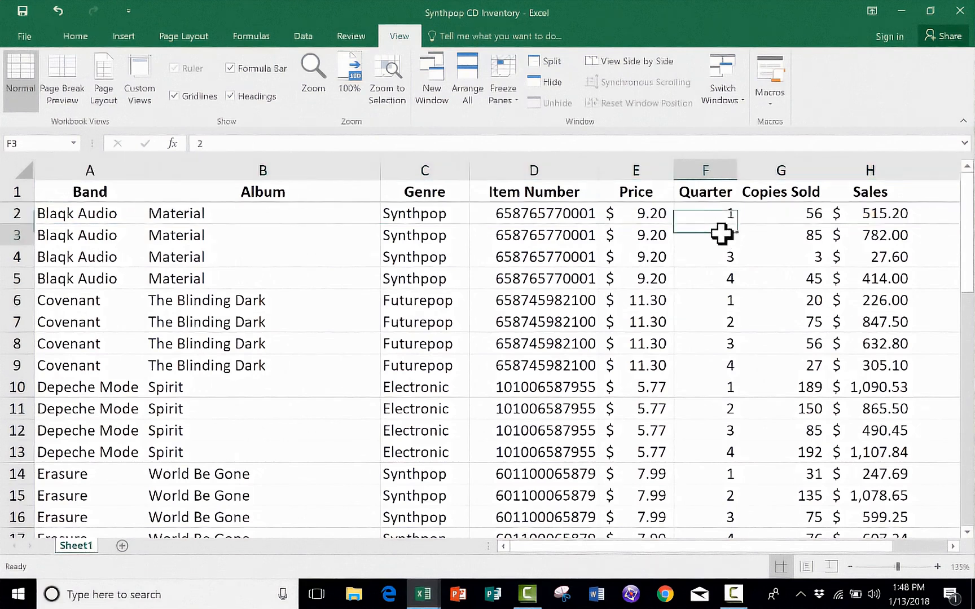
click(722, 257)
click(722, 279)
click(722, 300)
click(724, 322)
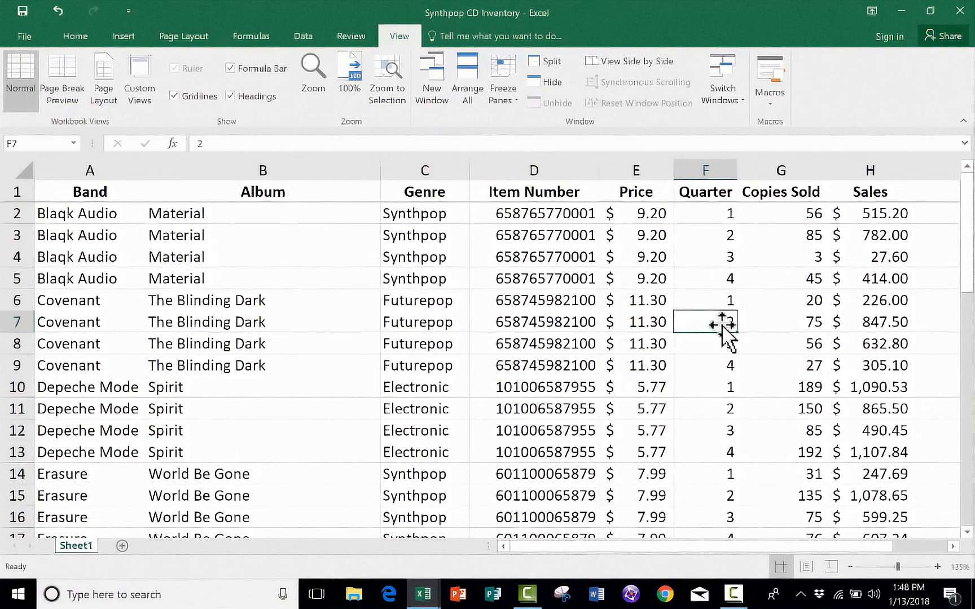
scroll(160, 375, down, 2)
scroll(161, 375, down, 1)
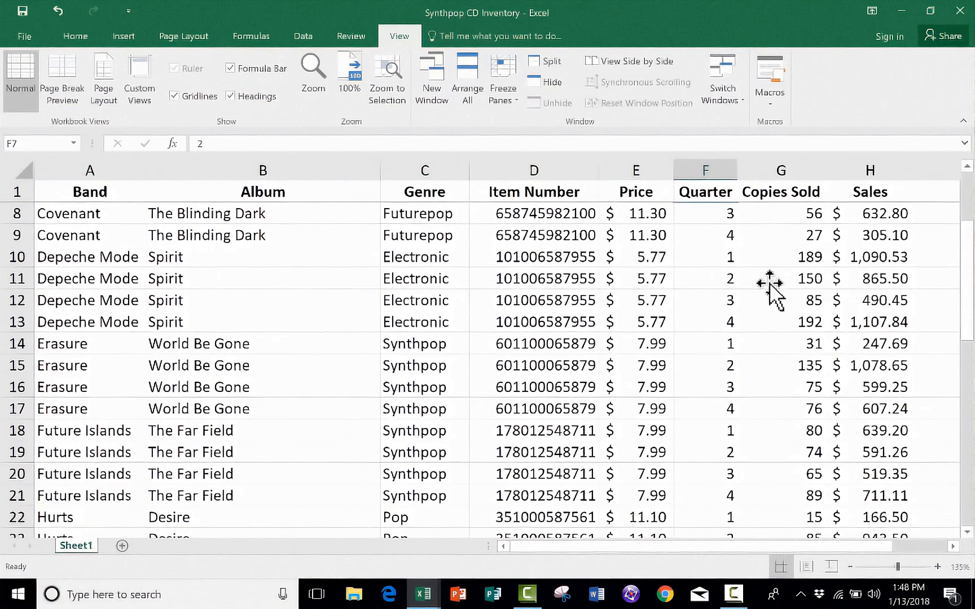
scroll(712, 299, up, 2)
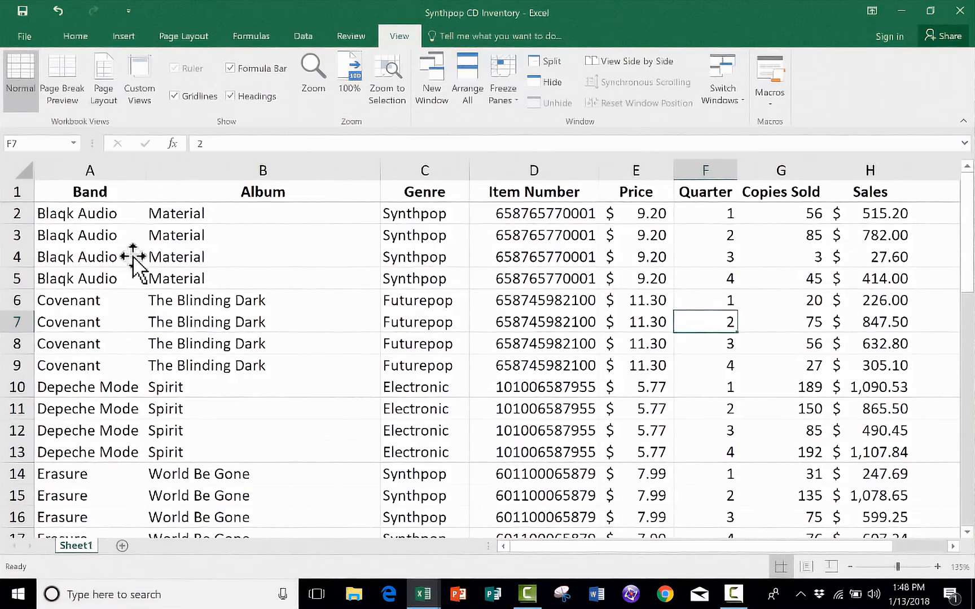
- Inspect the copies sold and the sales formula in row 2, and the quarter 1 sales of Depeche Mode in row 10
click(816, 216)
click(871, 216)
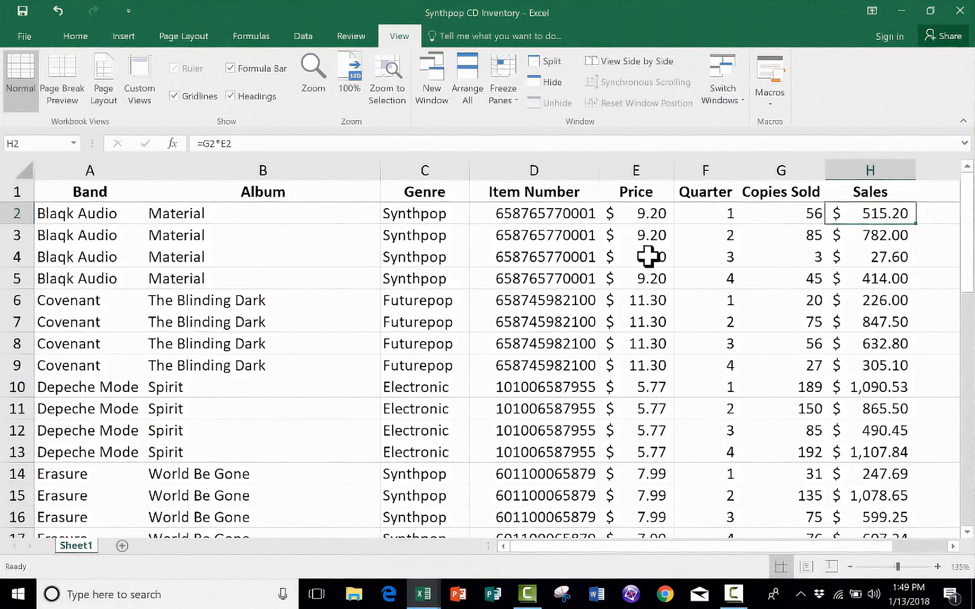
scroll(659, 398, down, 1)
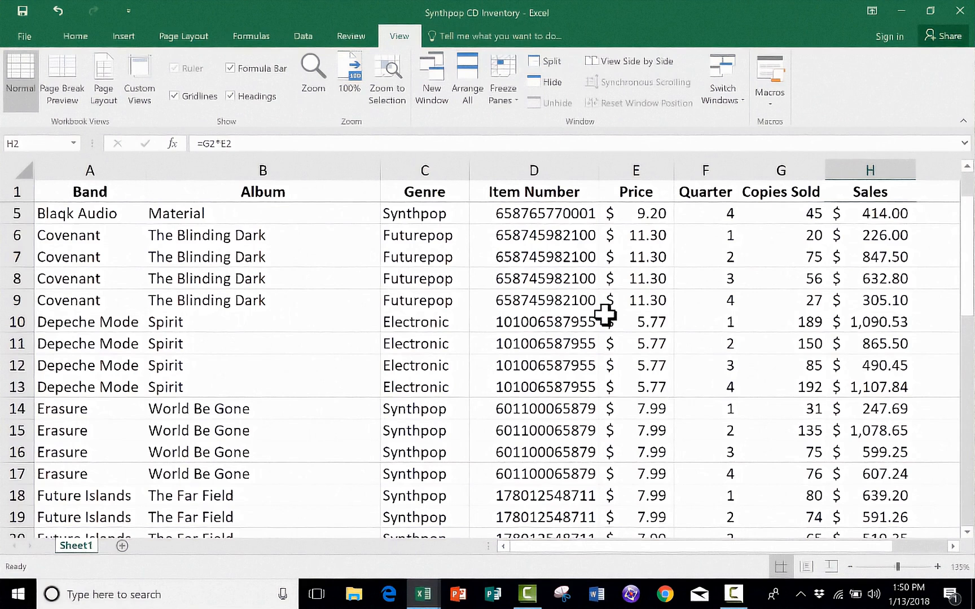
click(722, 238)
scroll(105, 304, down, 4)
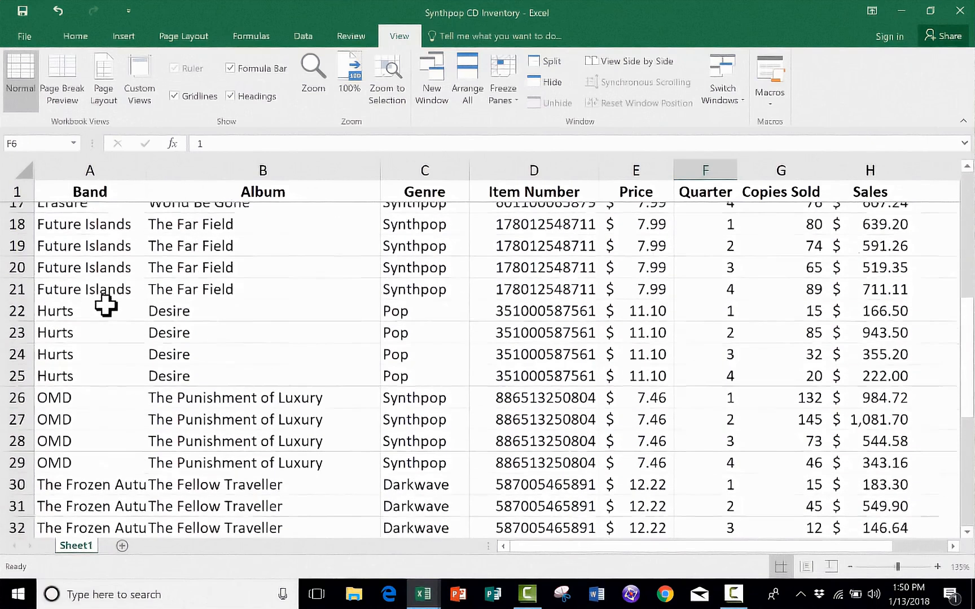
scroll(113, 305, up, 3)
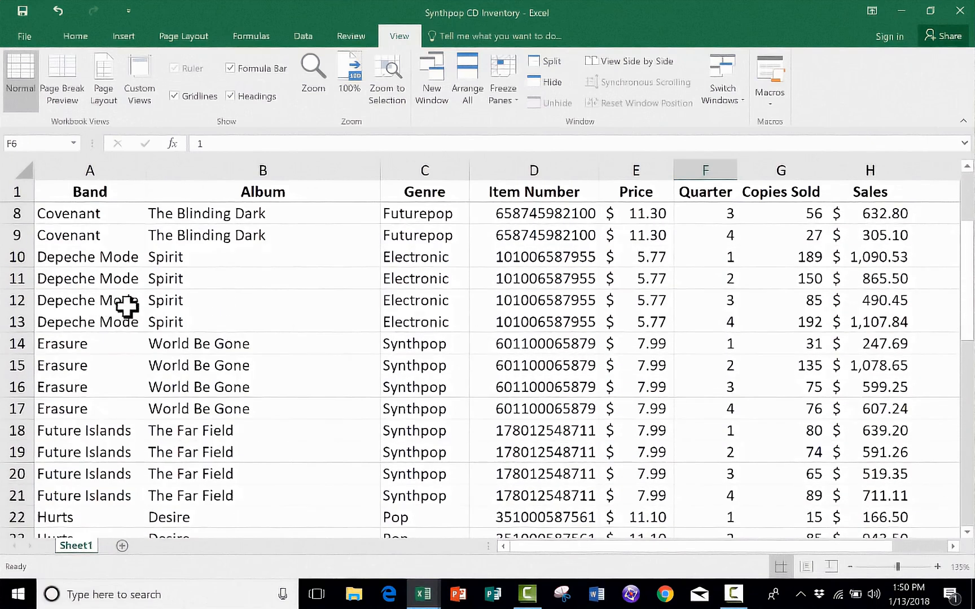
click(718, 258)
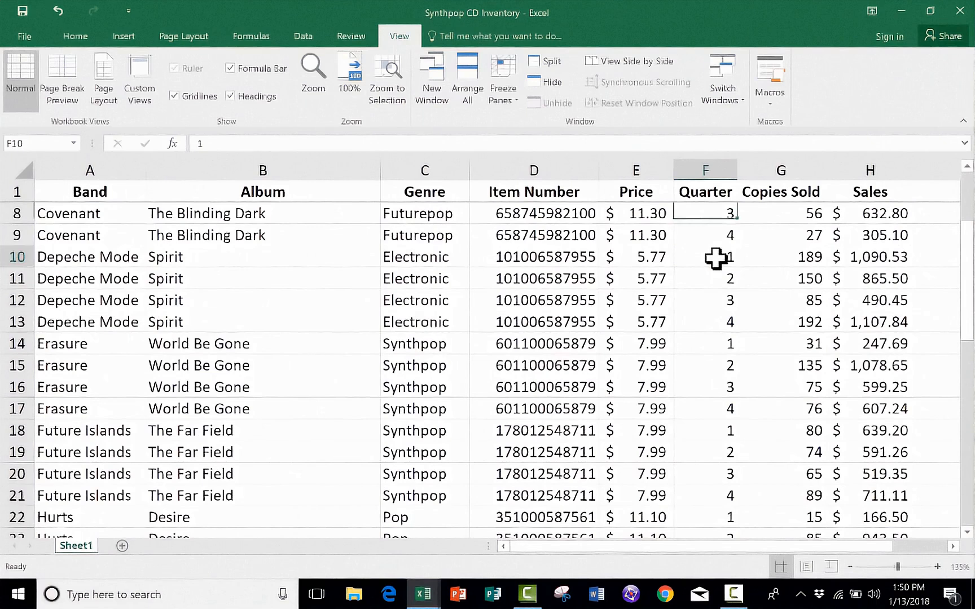
click(877, 255)
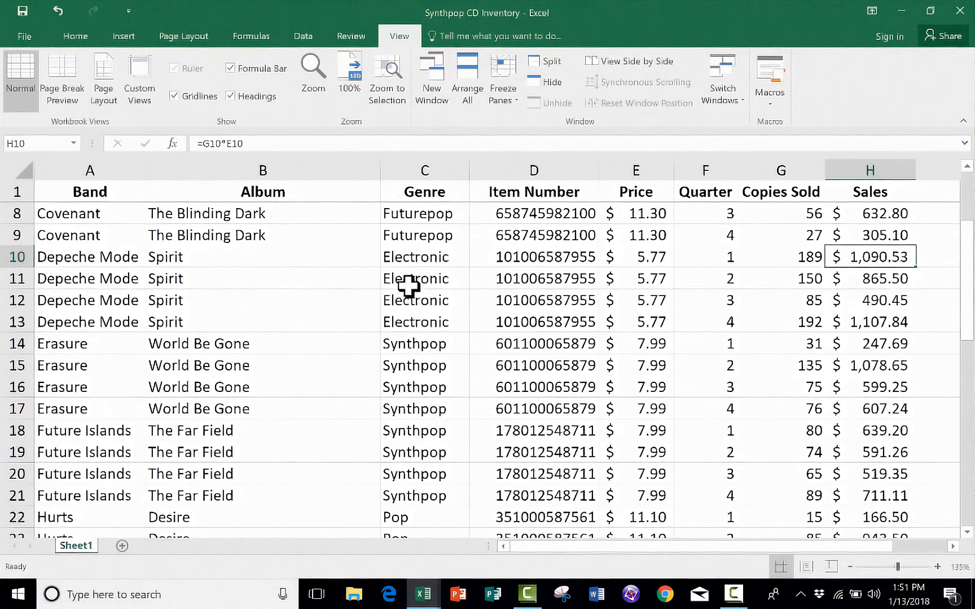
scroll(425, 316, down, 5)
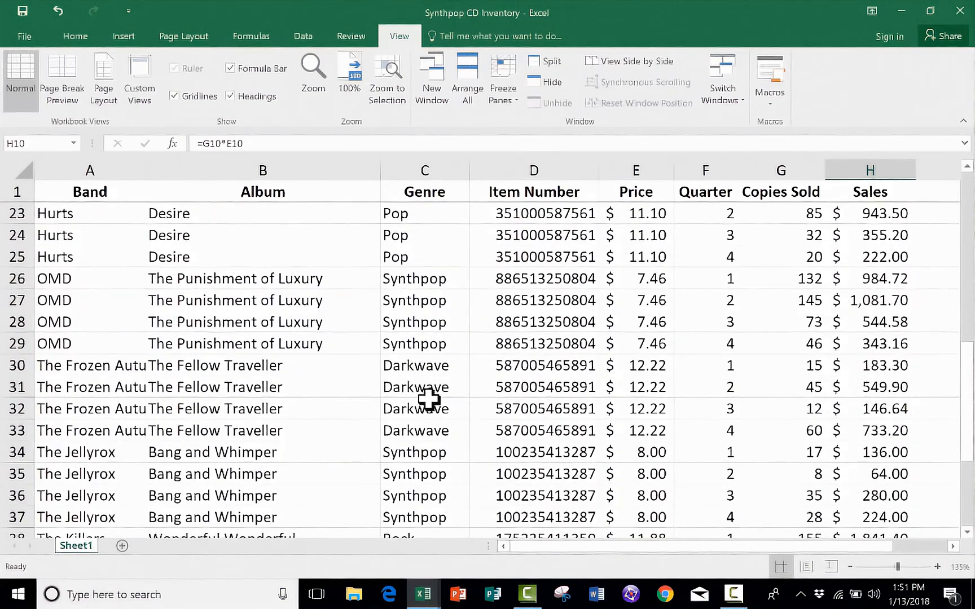
scroll(428, 406, up, 7)
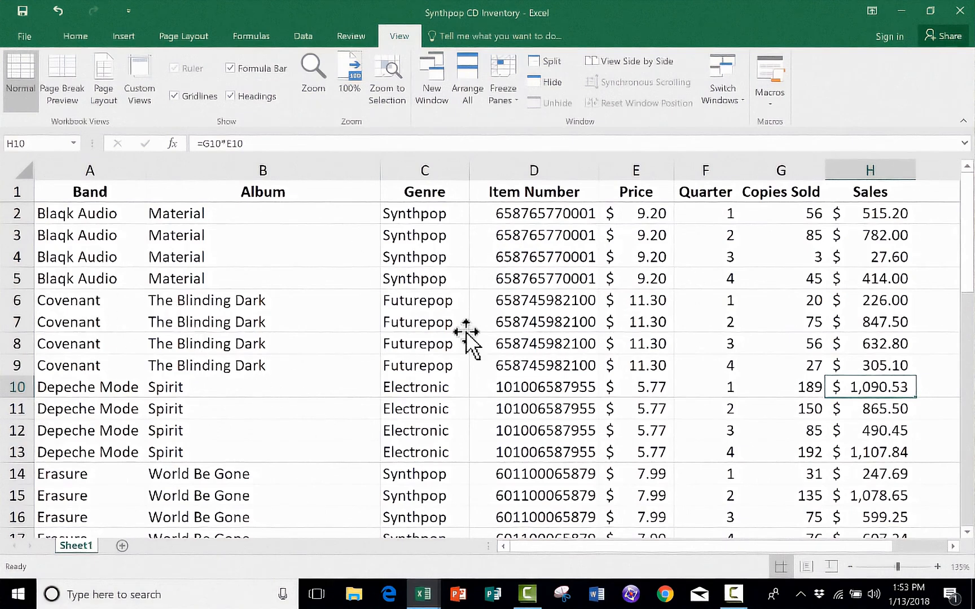
- Examine the repeated band entries in the Band column, including Covenant, Future Islands and Erasure
click(89, 340)
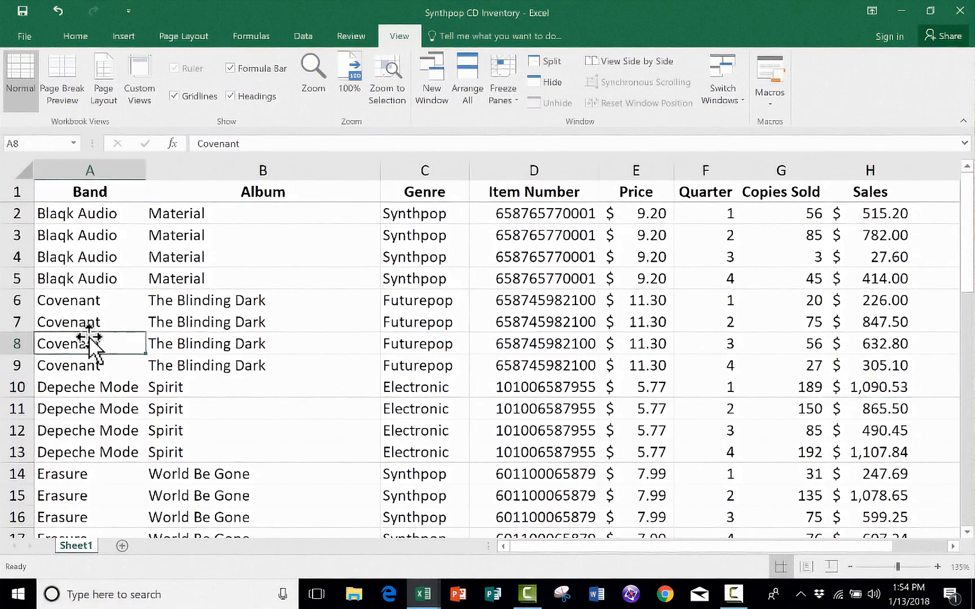
scroll(88, 339, down, 4)
click(93, 305)
scroll(95, 332, down, 4)
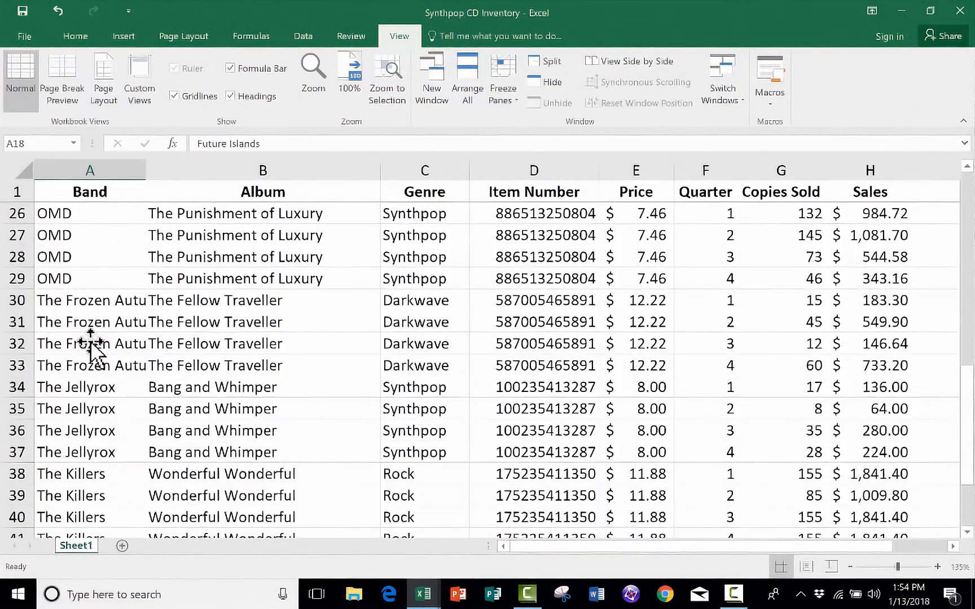
scroll(89, 342, down, 3)
scroll(89, 342, up, 2)
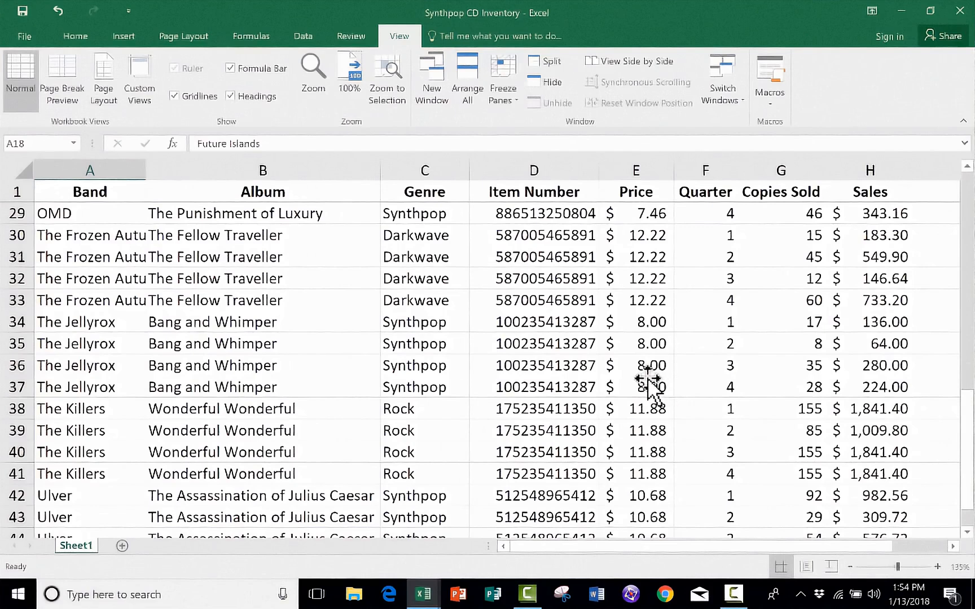
scroll(612, 377, up, 9)
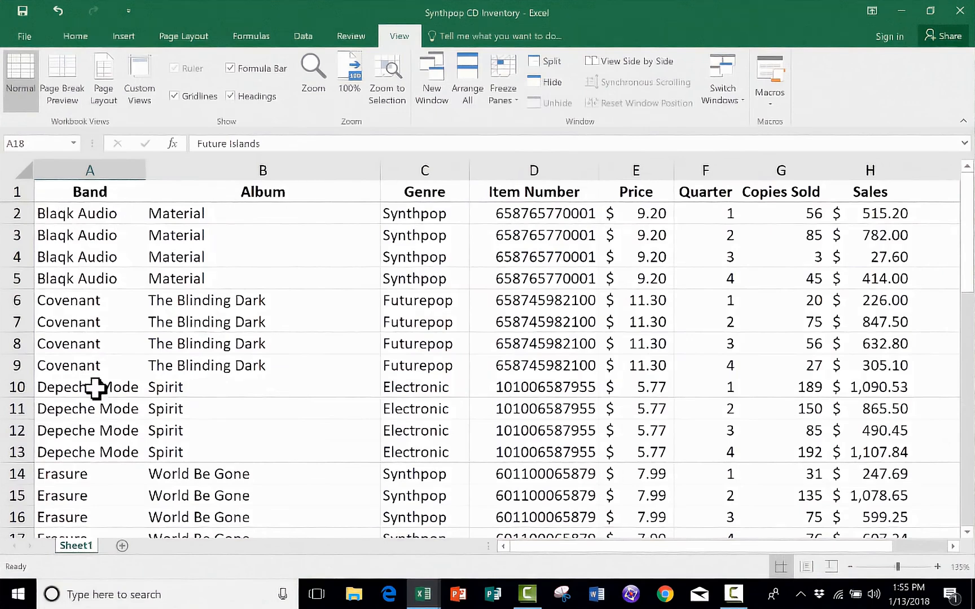
scroll(102, 516, down, 4)
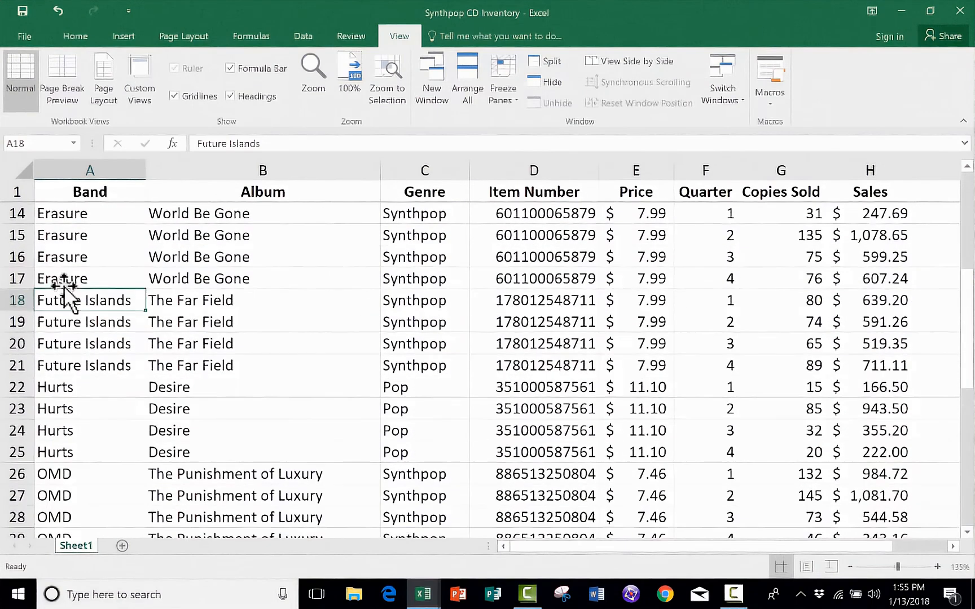
click(88, 350)
click(79, 319)
click(72, 259)
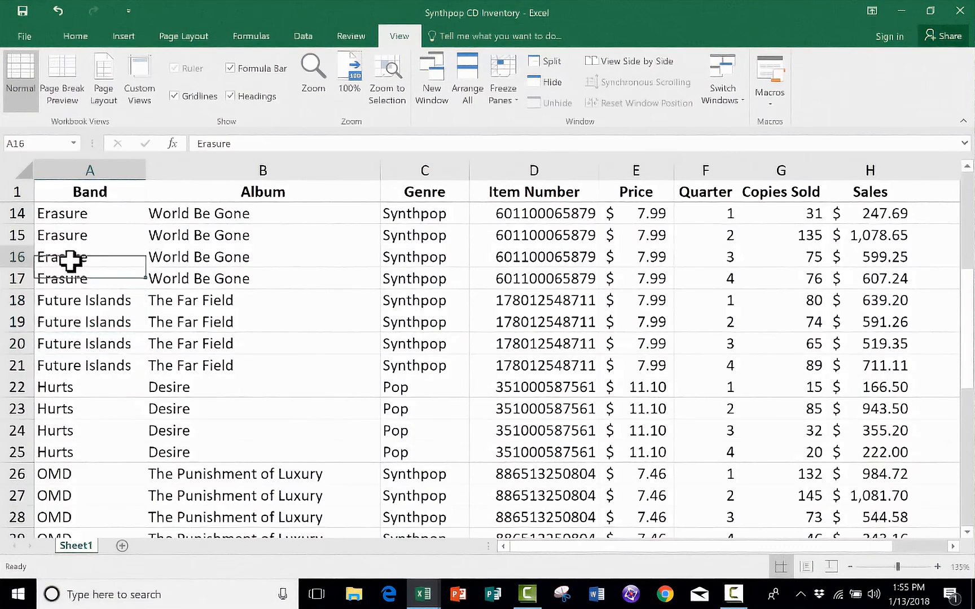
- Insert a blank row at row 11, between the first and second Depeche Mode entries
scroll(175, 243, up, 4)
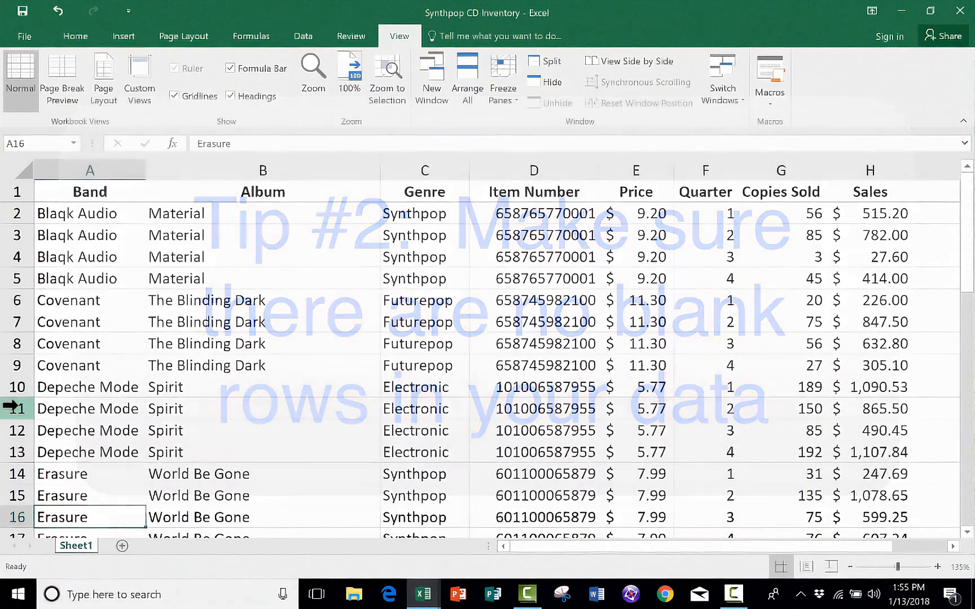
click(18, 406)
right_click(18, 407)
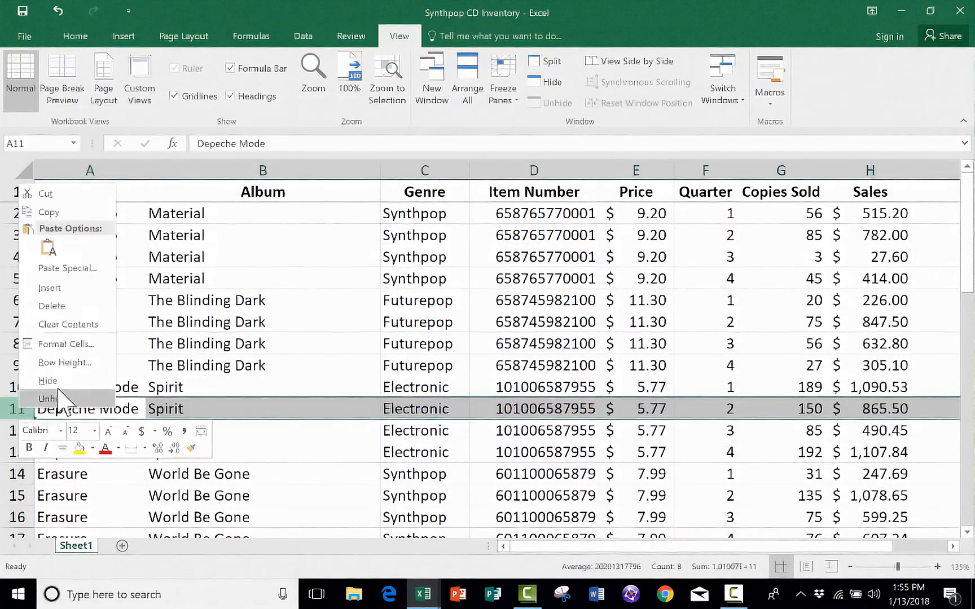
click(49, 285)
click(254, 463)
click(136, 449)
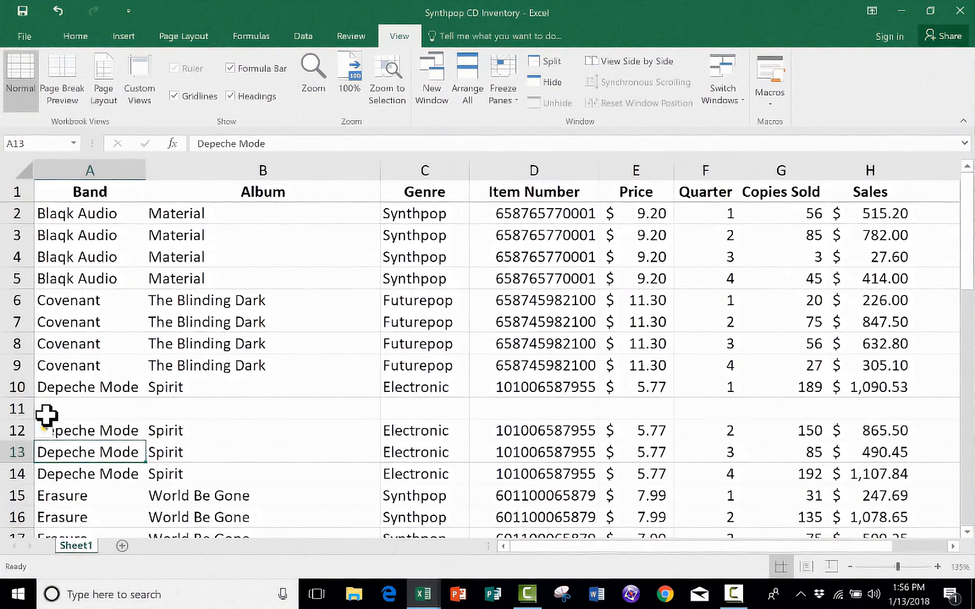
- Delete the blank row 11 between the Depeche Mode entries
scroll(194, 391, down, 2)
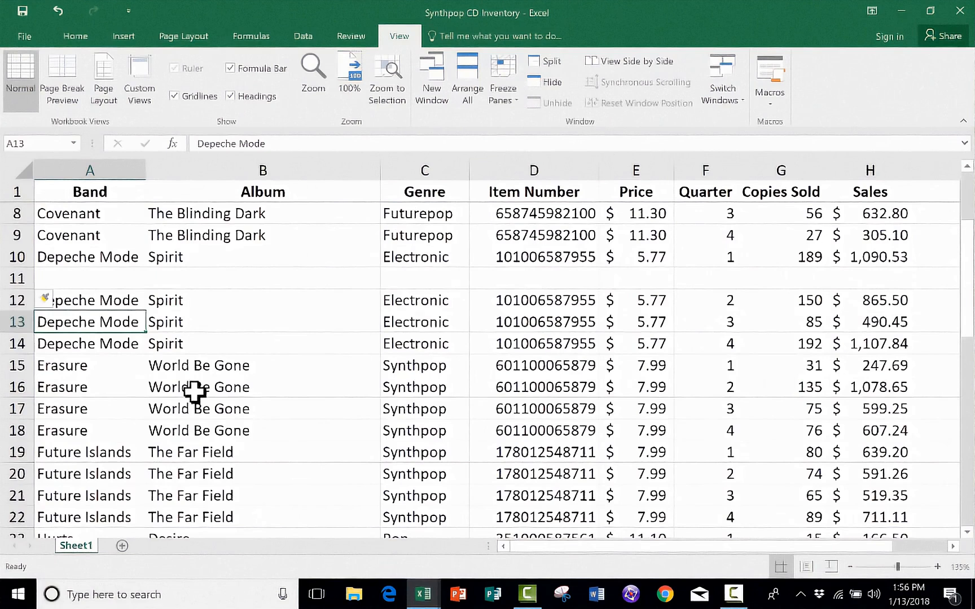
click(18, 279)
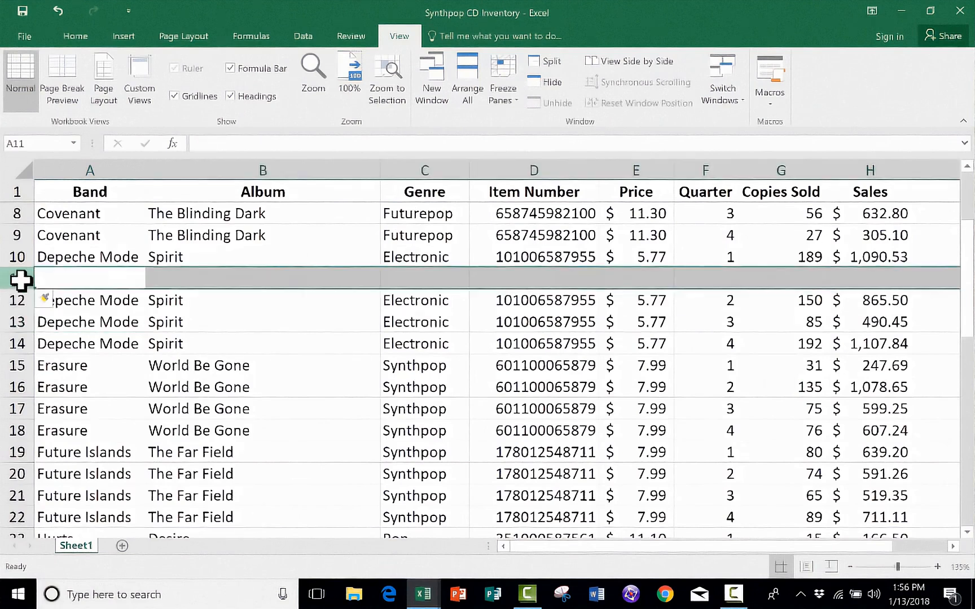
right_click(25, 282)
click(99, 406)
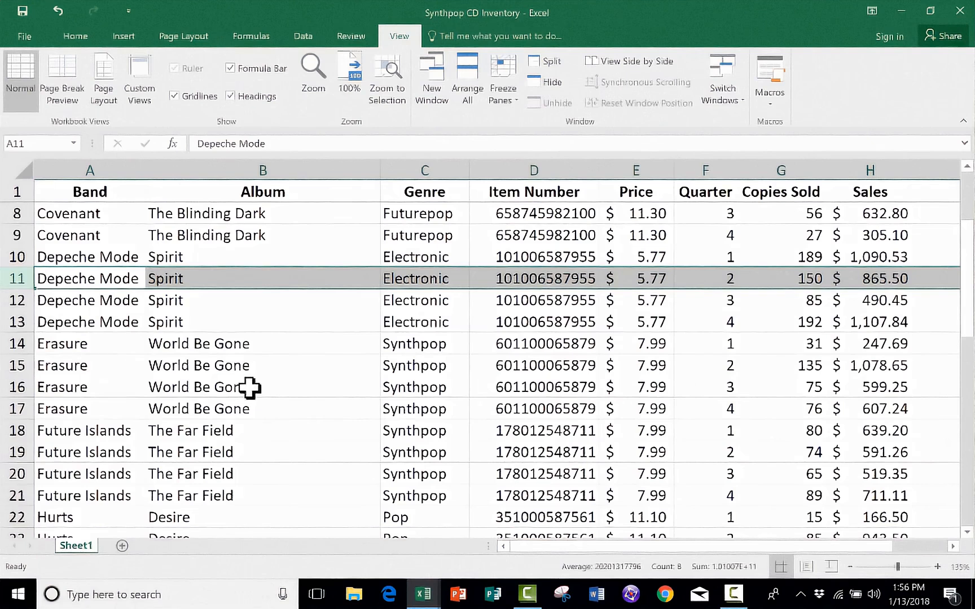
click(480, 391)
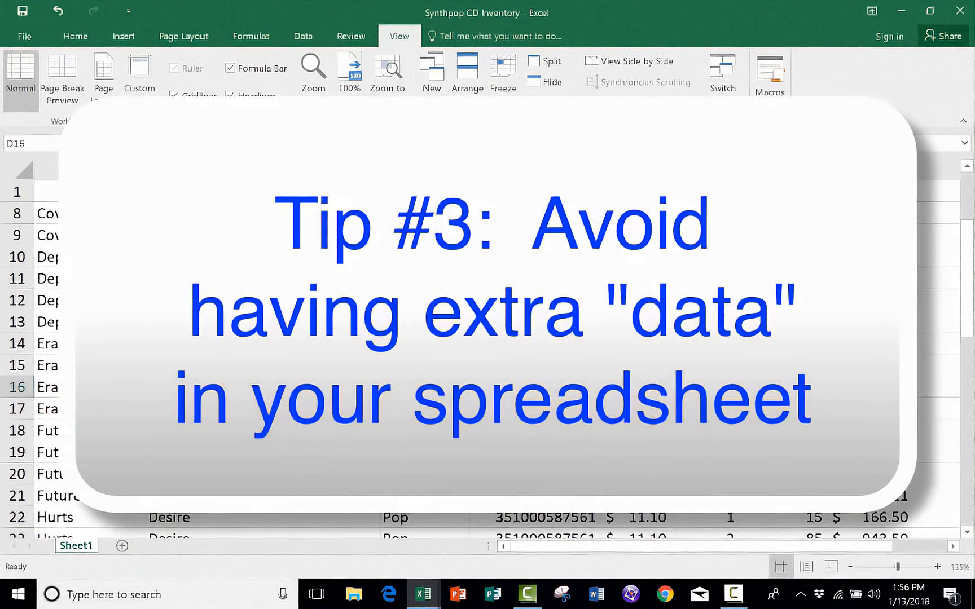
- Enter the note "need to update" in cell I8, beside the Sales column
scroll(479, 339, up, 2)
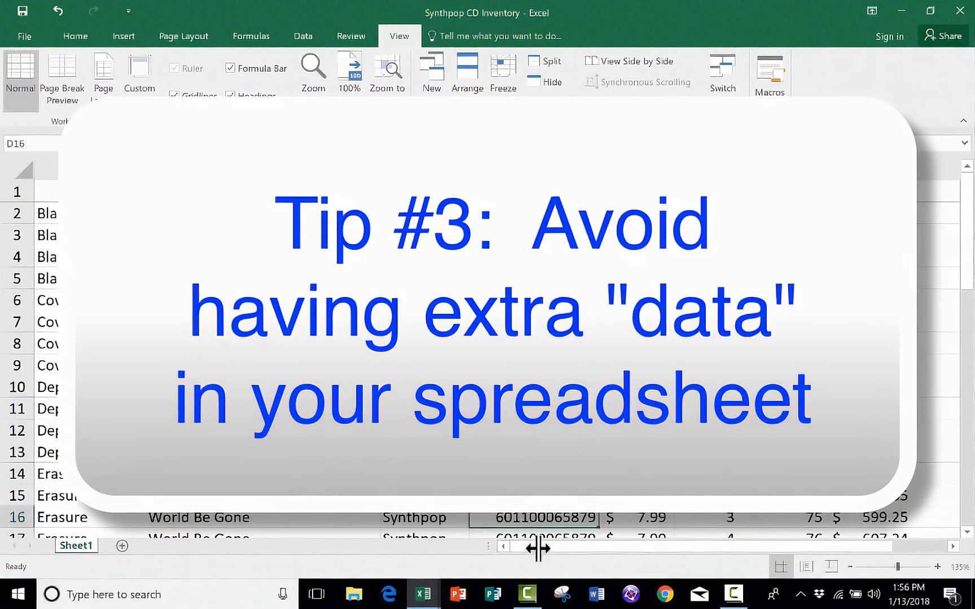
drag(539, 546, 597, 538)
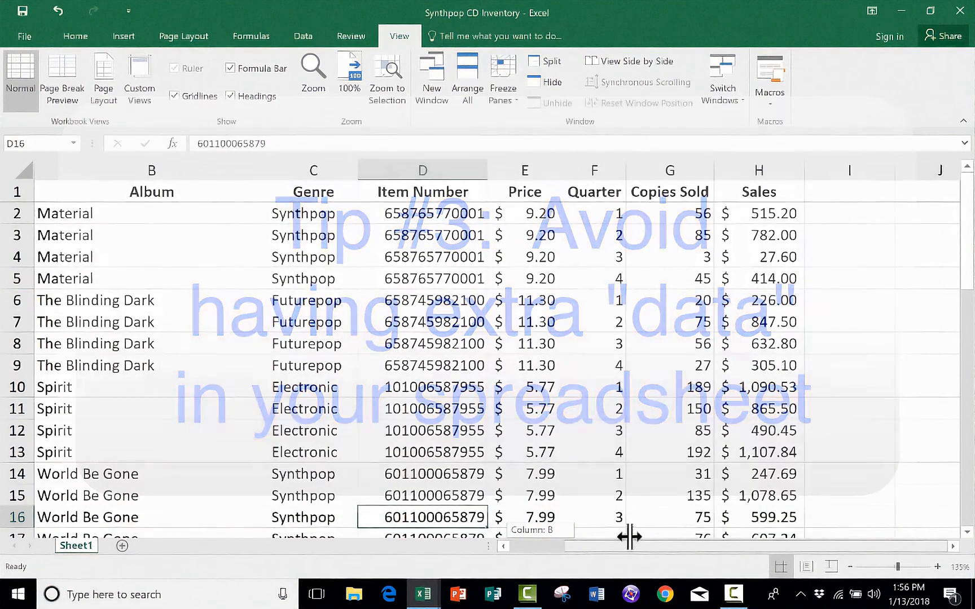
click(839, 343)
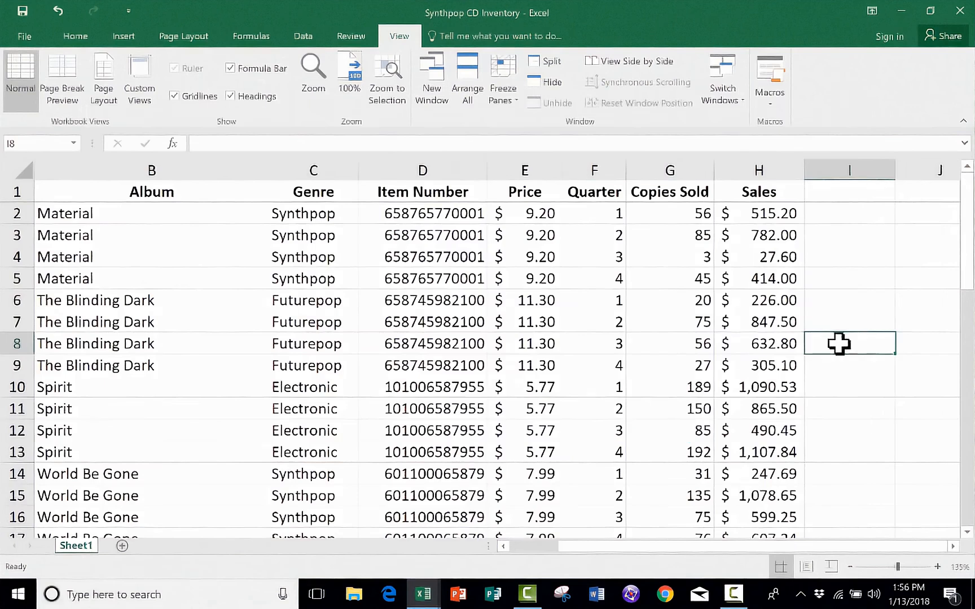
double_click(839, 344)
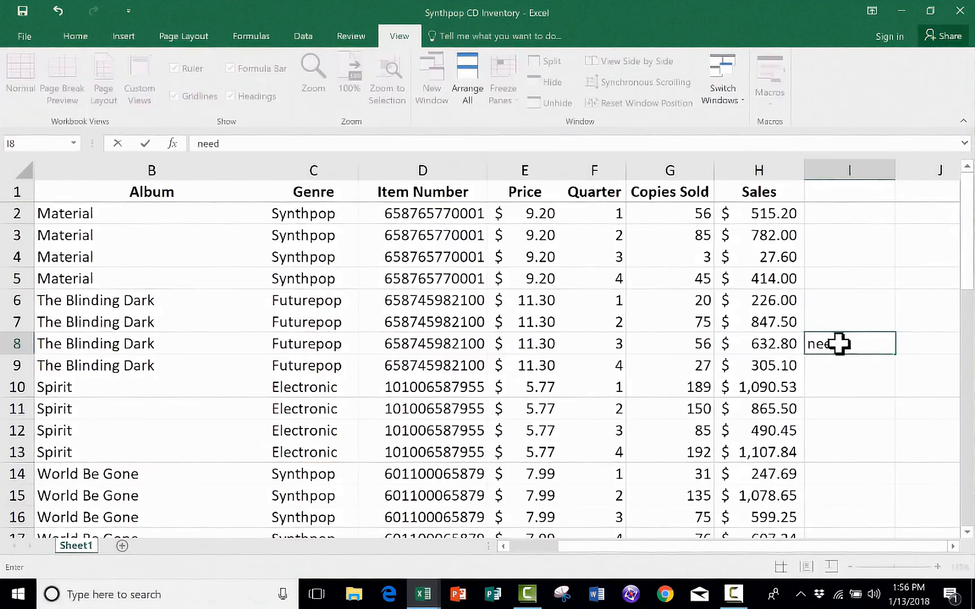
text(need to update)
key(Return)
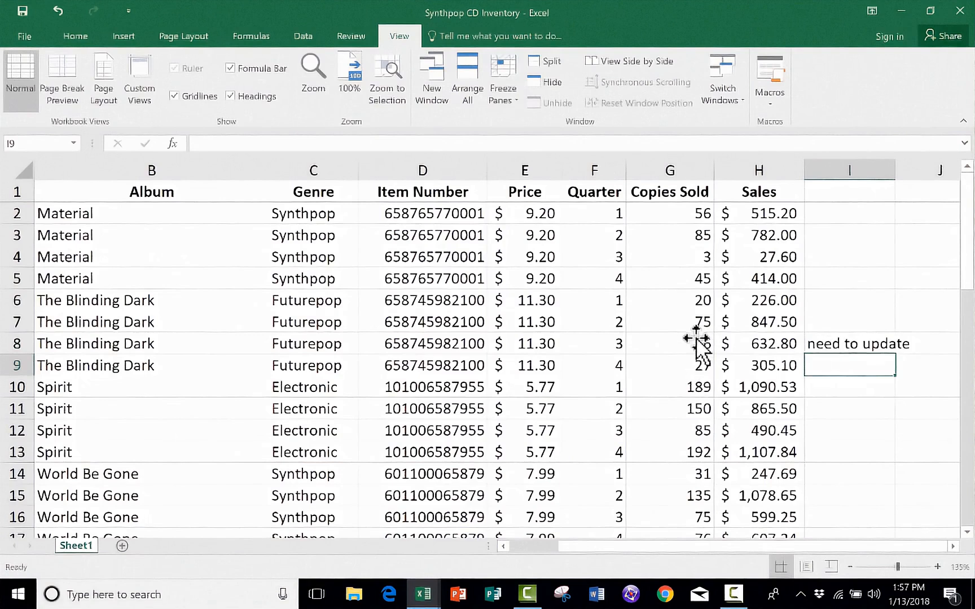
key(Down)
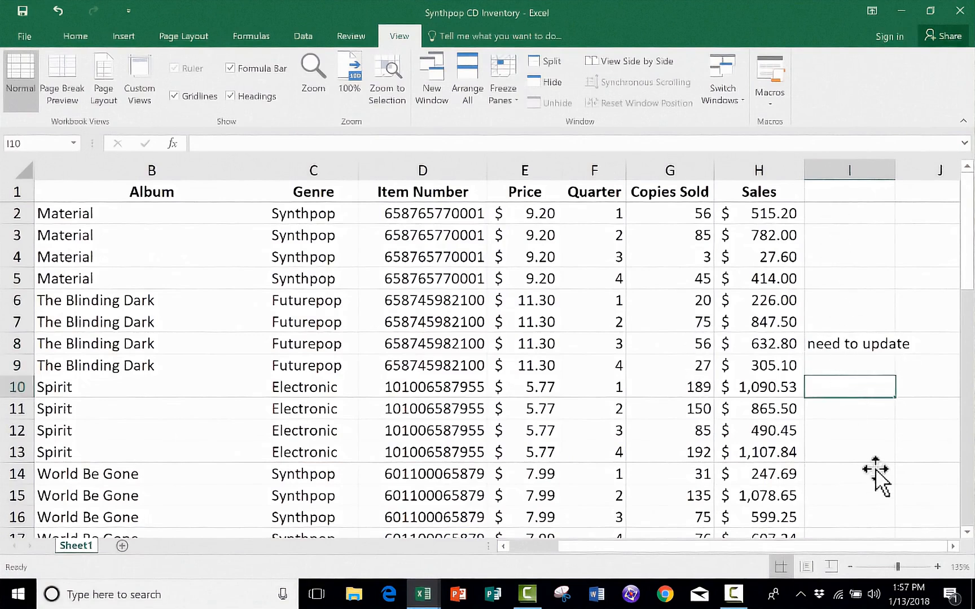
- Enter the label "Total:" in G46 below the data and try to add a formula for the Sales column in H46
scroll(851, 472, down, 9)
scroll(831, 465, down, 3)
click(687, 389)
text(Total:)
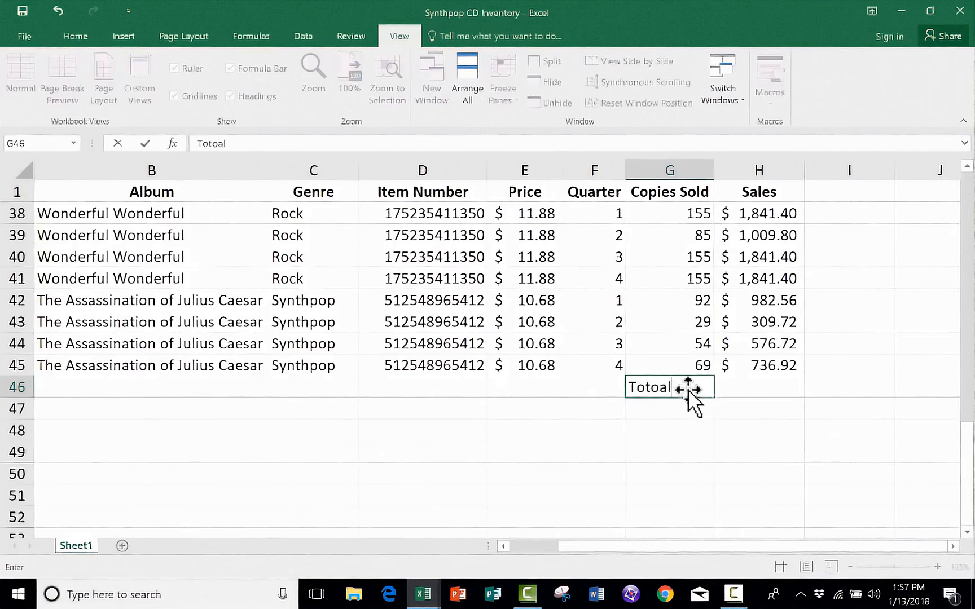
key(Tab)
text(=)
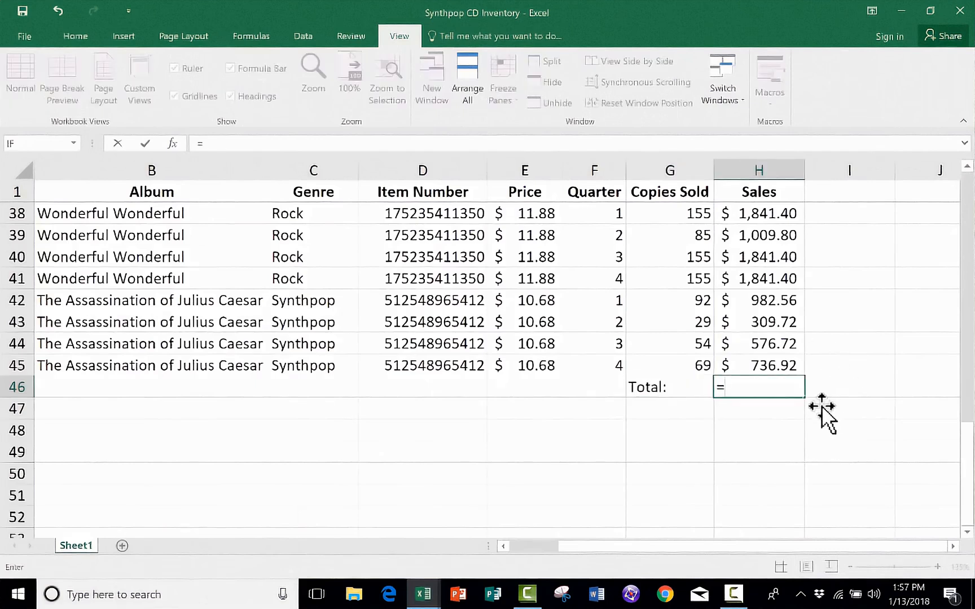
key(Return)
click(768, 170)
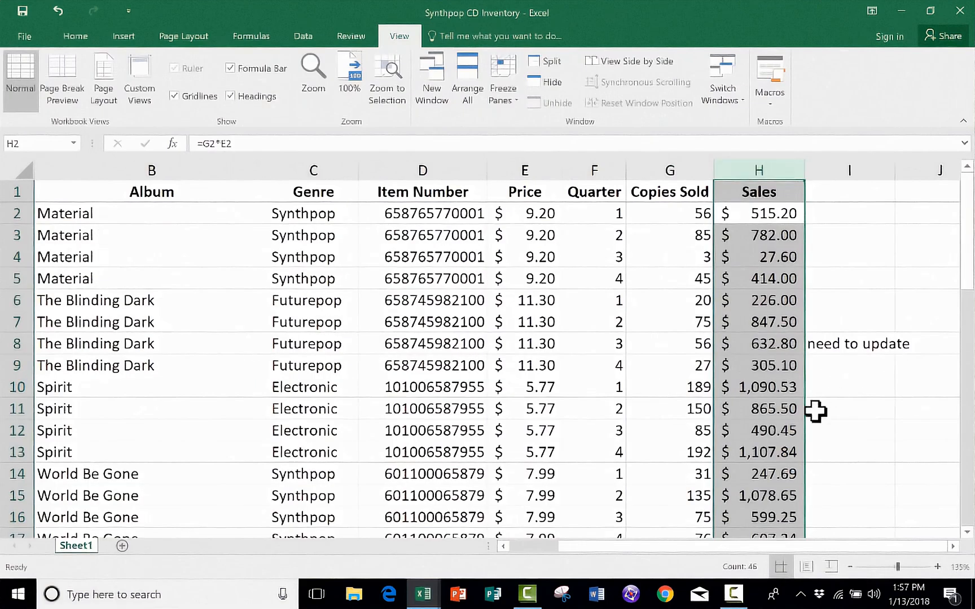
- Delete the "need to update" note from cell I8
click(850, 367)
click(857, 342)
right_click(860, 342)
key(Escape)
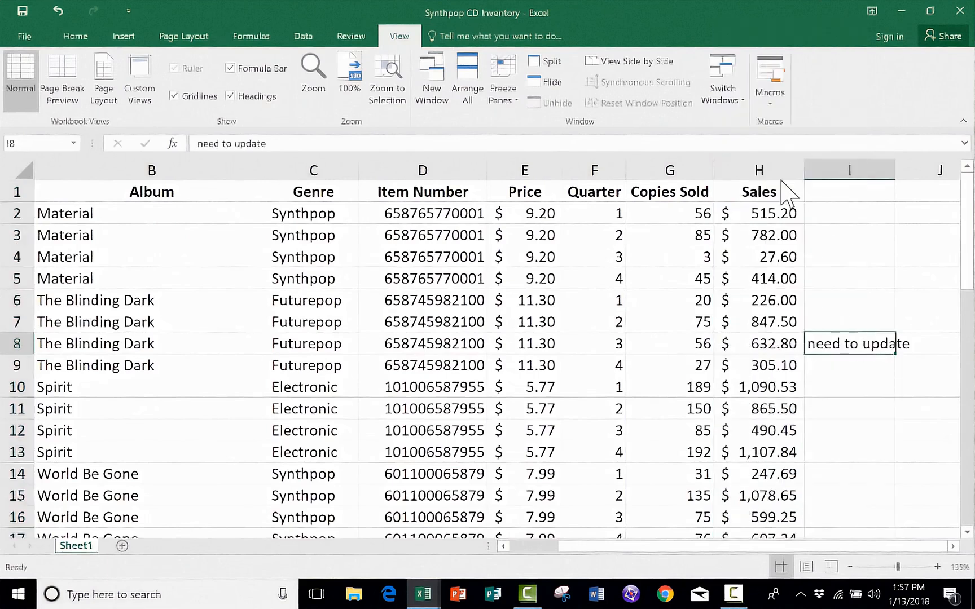
key(Delete)
click(827, 431)
- Clear the "Total:" label and the formula beside it in row 46
scroll(818, 446, down, 11)
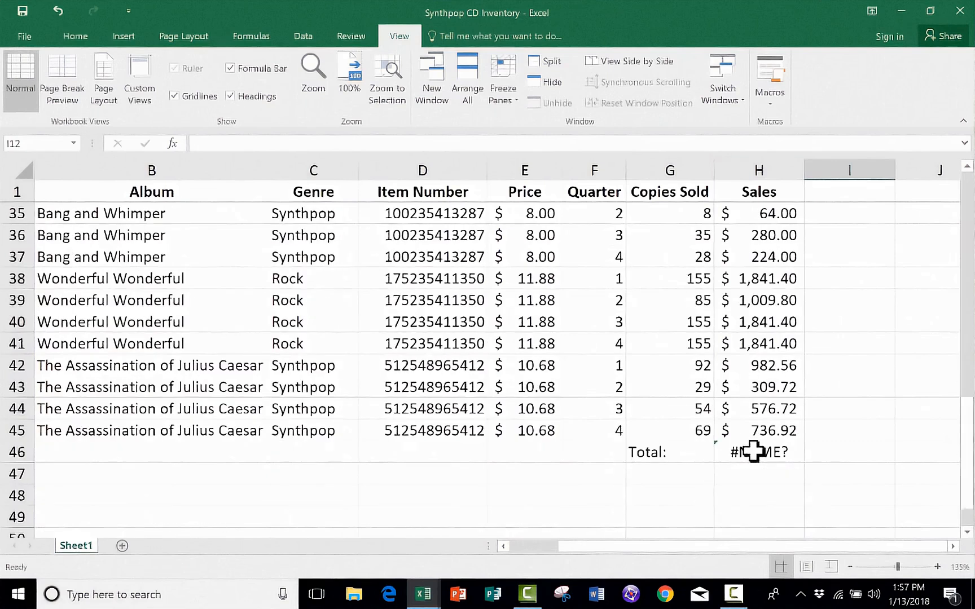
drag(790, 452, 592, 452)
key(Delete)
scroll(643, 432, up, 5)
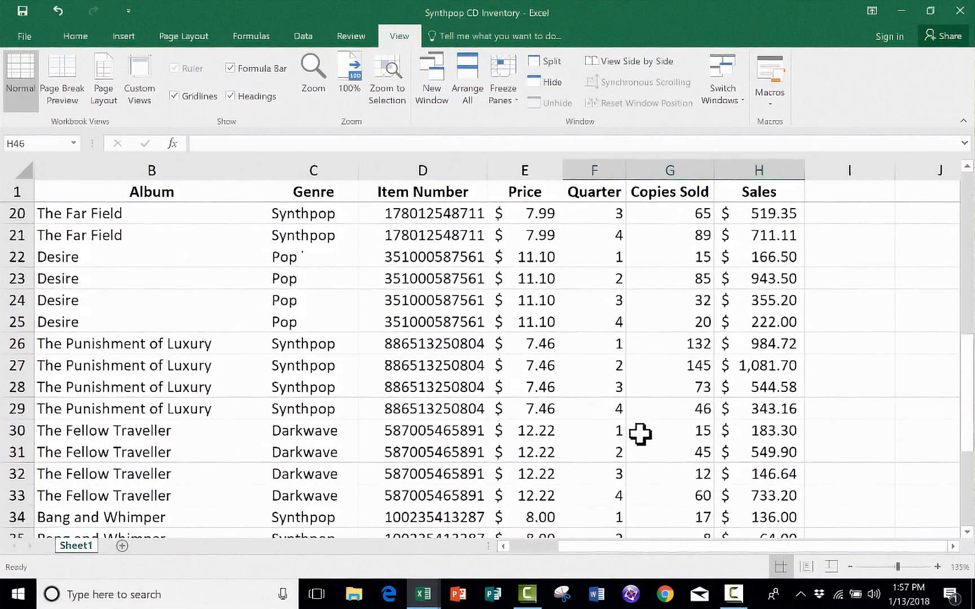
scroll(640, 433, up, 6)
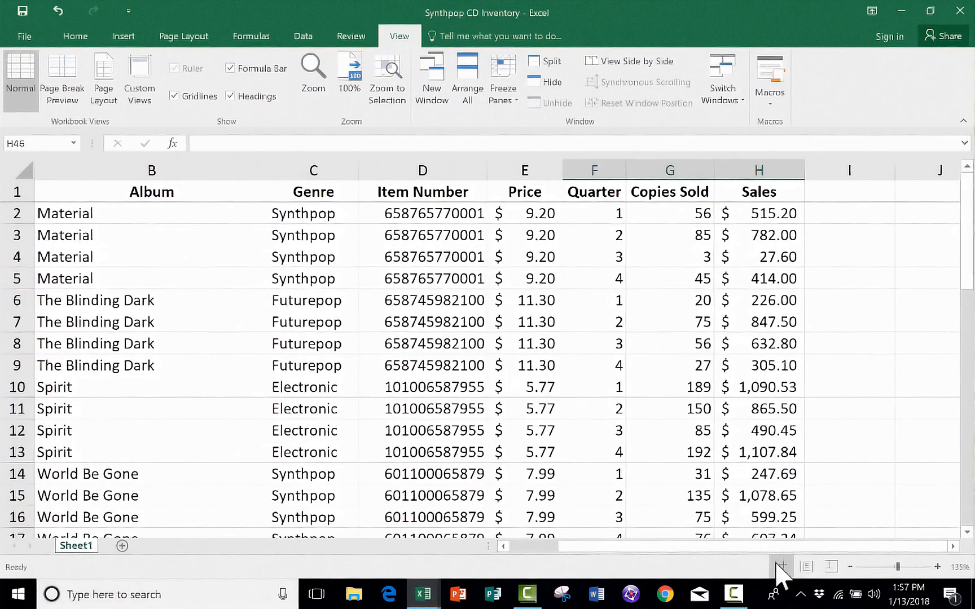
drag(778, 546, 587, 567)
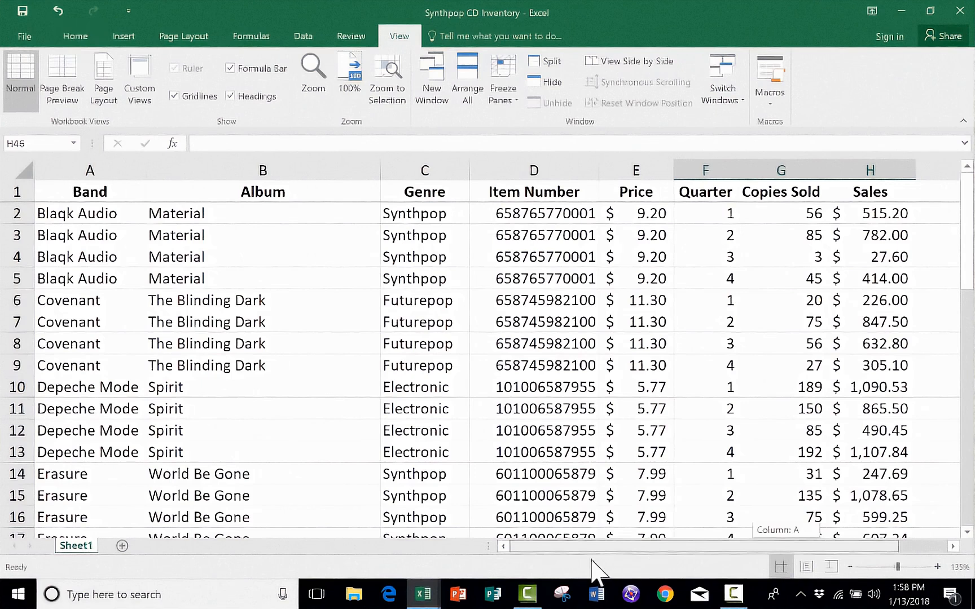
- Format the range A1:H45 as a table with headers, using a blue banded style from the Medium group
click(78, 39)
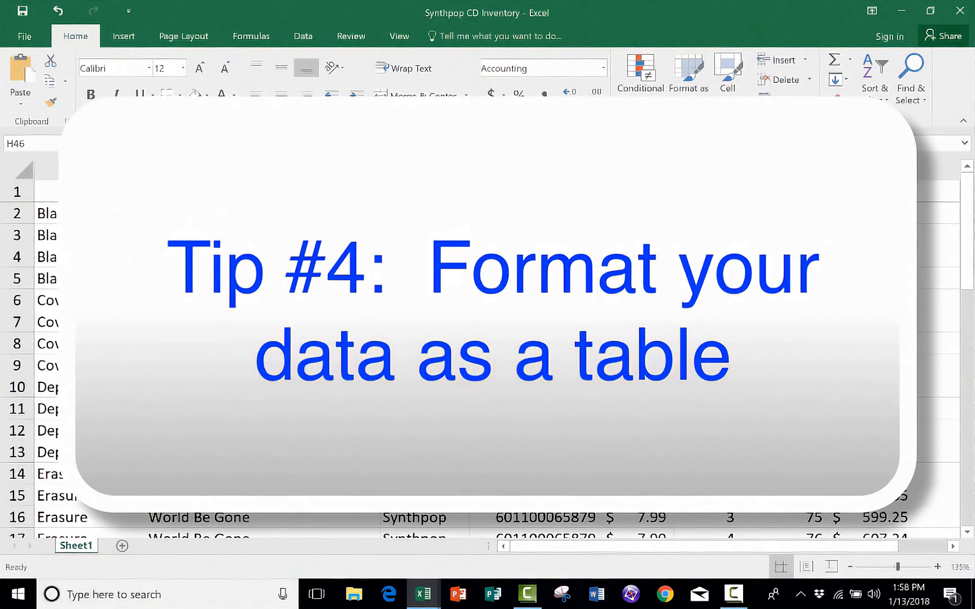
key(ctrl+z)
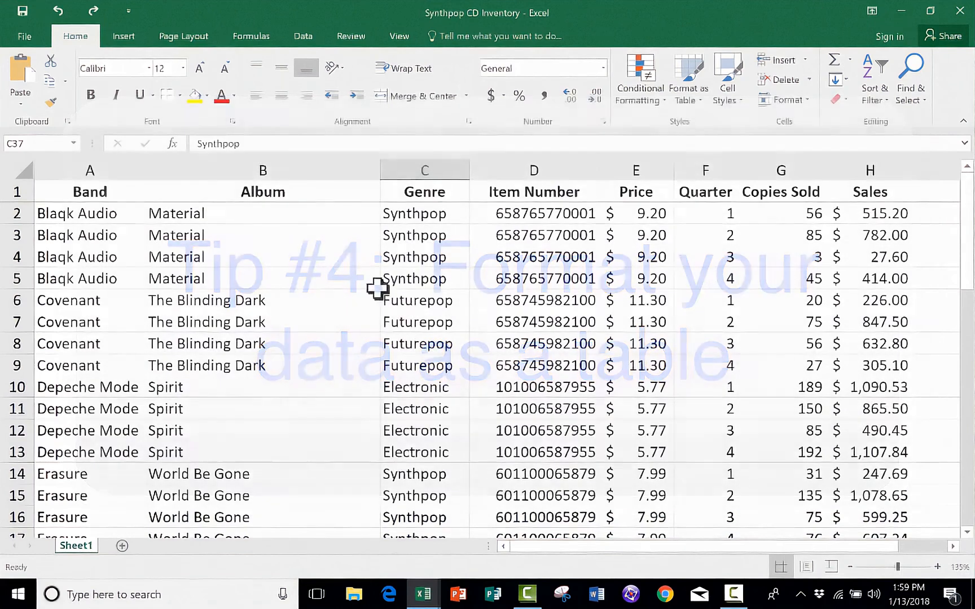
click(197, 257)
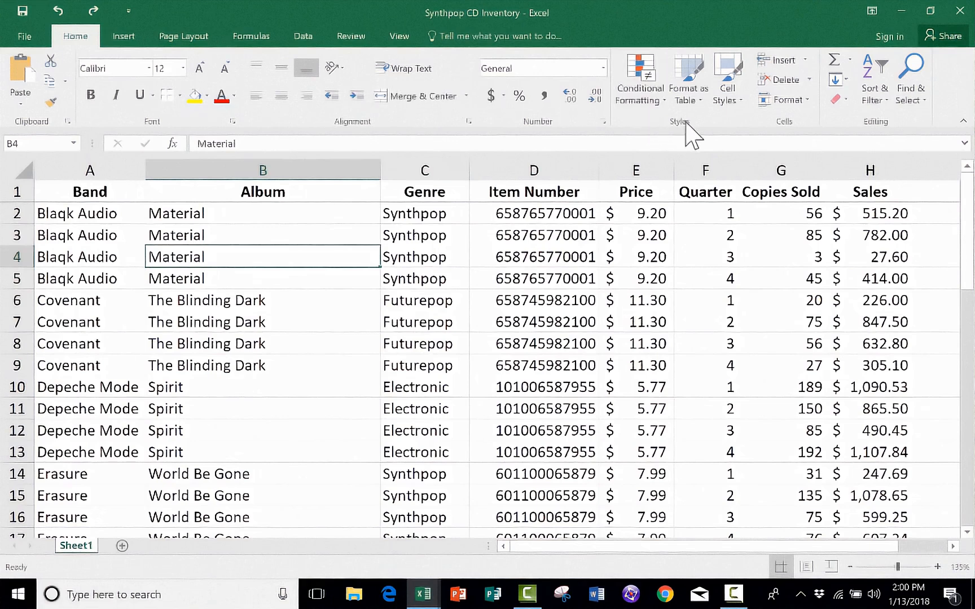
click(694, 73)
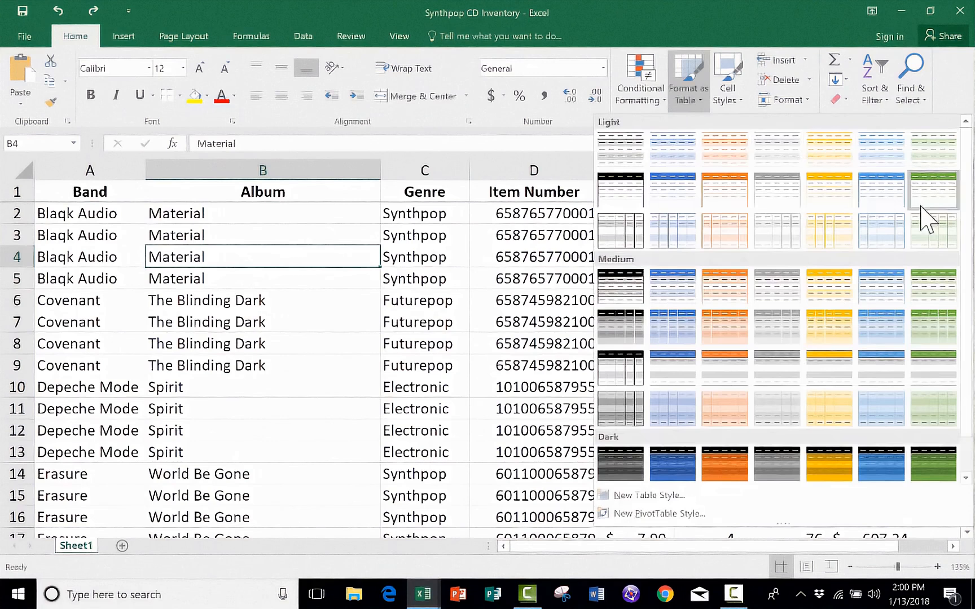
click(675, 330)
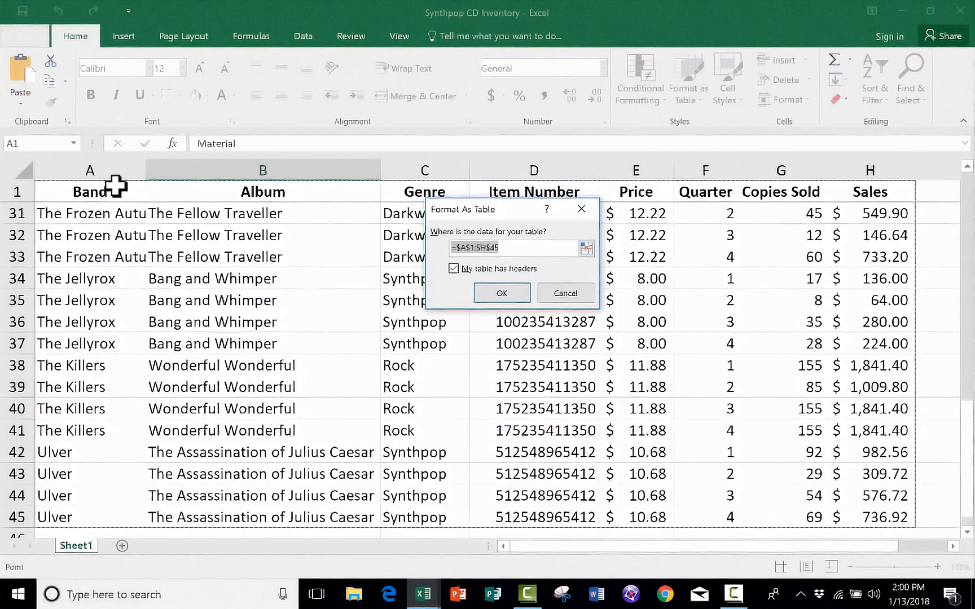
click(503, 289)
click(348, 314)
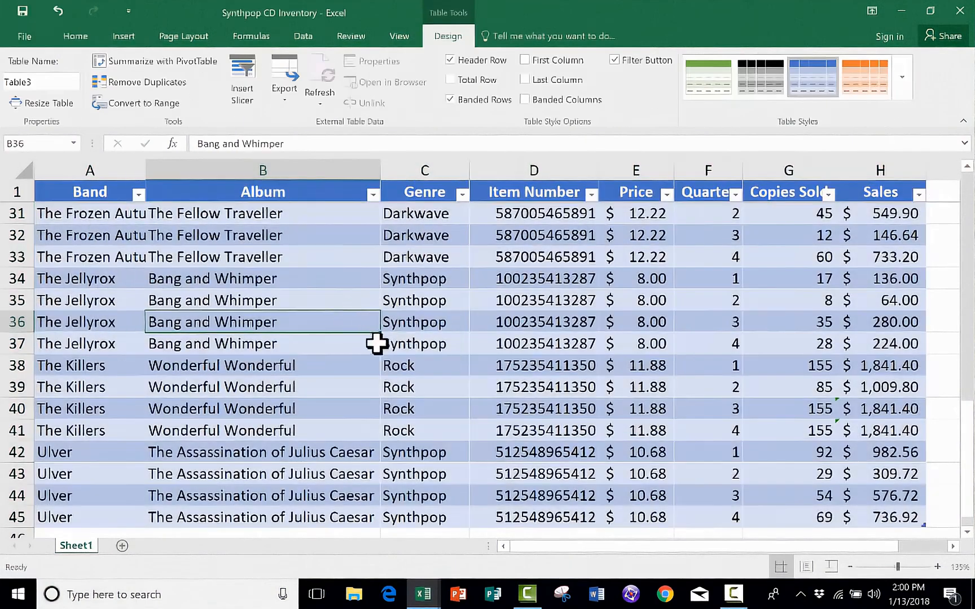
- Enter the band "Brandon Flowers" in A46, directly below the last table row
click(78, 34)
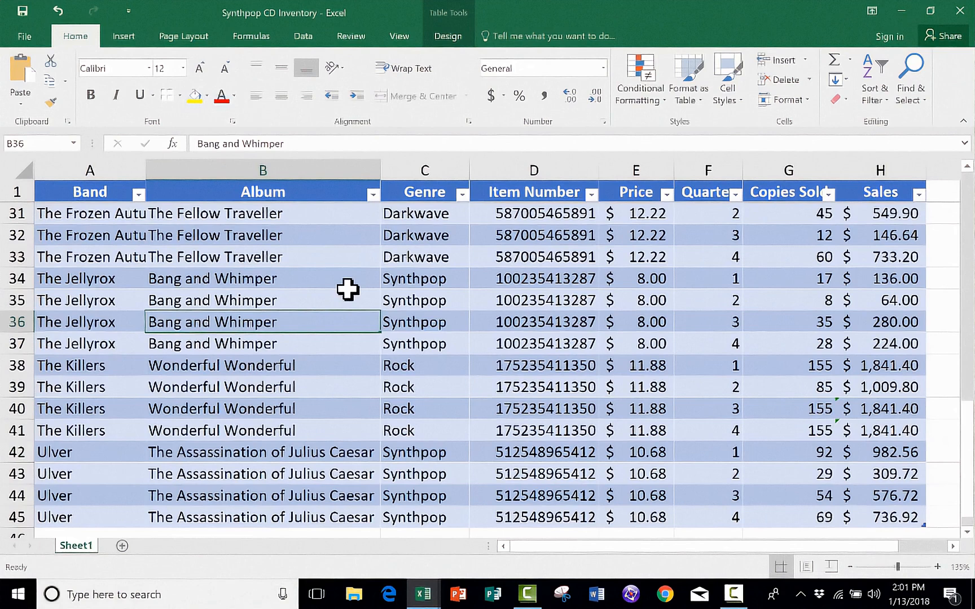
scroll(261, 404, down, 4)
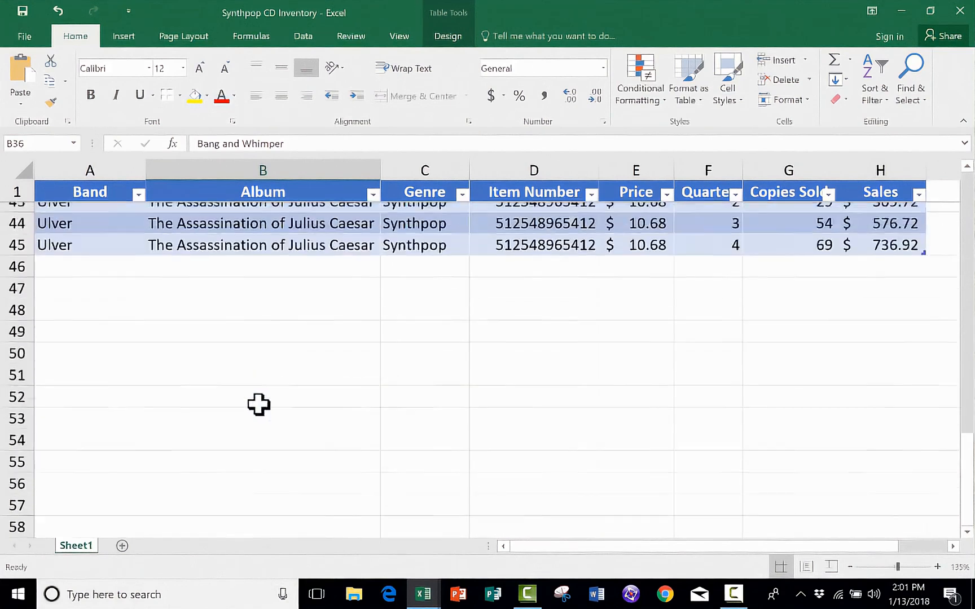
scroll(259, 404, up, 1)
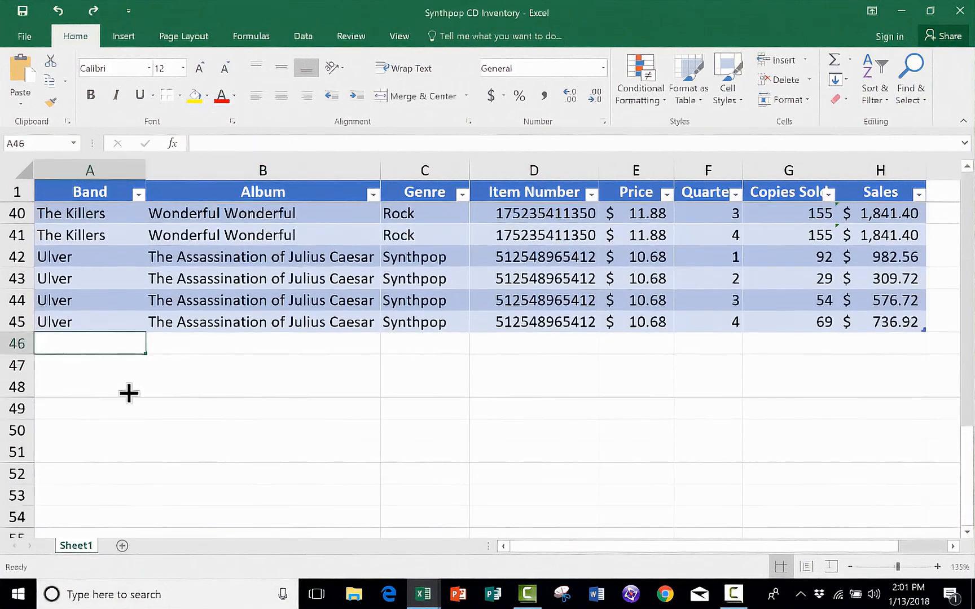
click(129, 392)
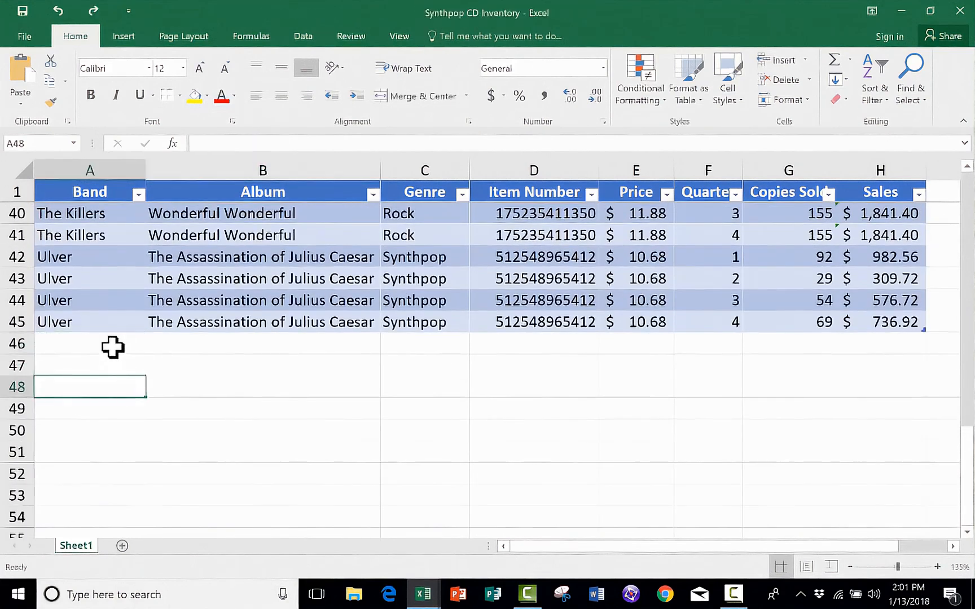
scroll(113, 347, up, 2)
click(104, 475)
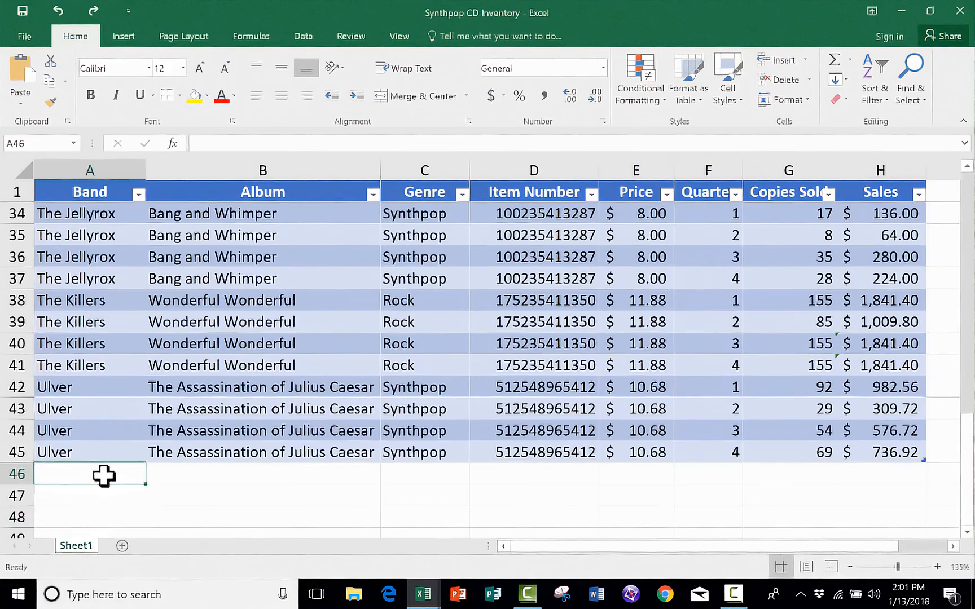
text(Brandon Flowers)
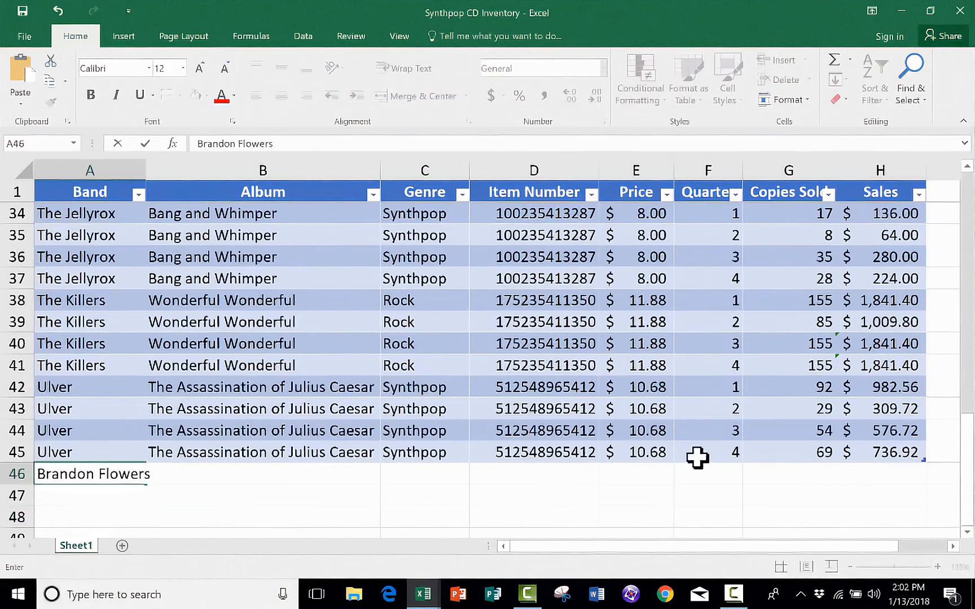
key(Tab)
text(The Desired Effect)
key(Tab)
text(Pop)
key(Tab)
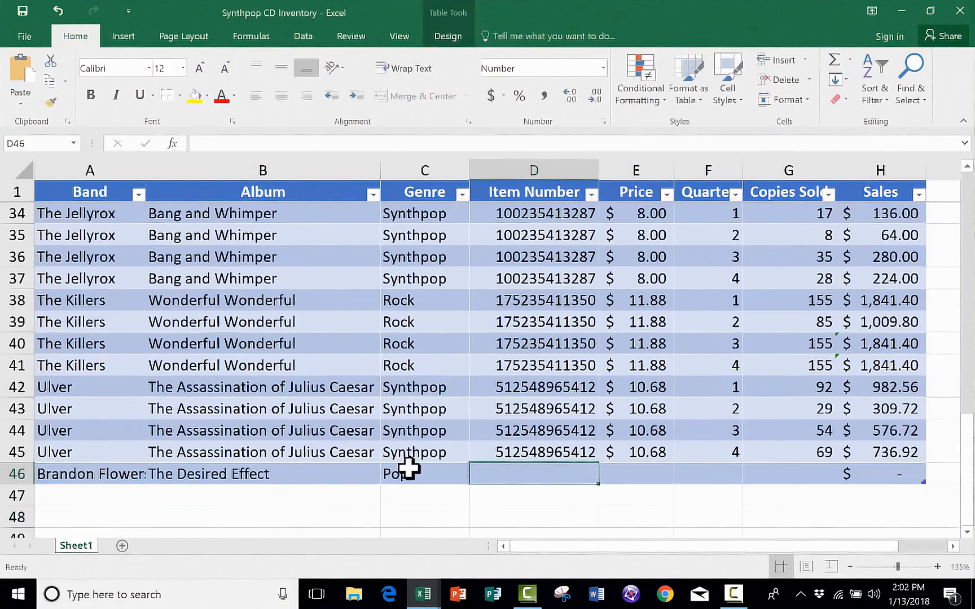
text(484020923023)
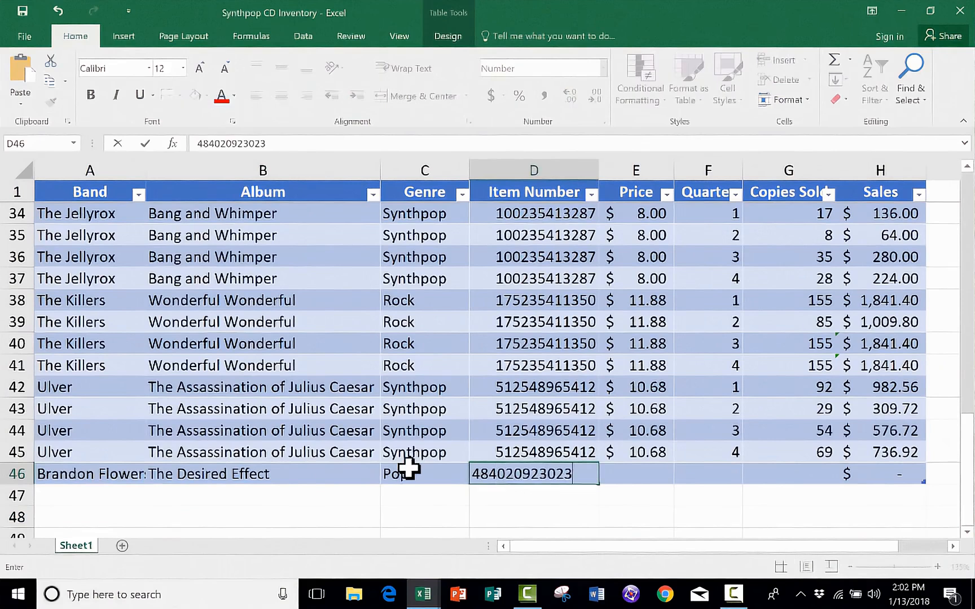
key(Tab)
text(9)
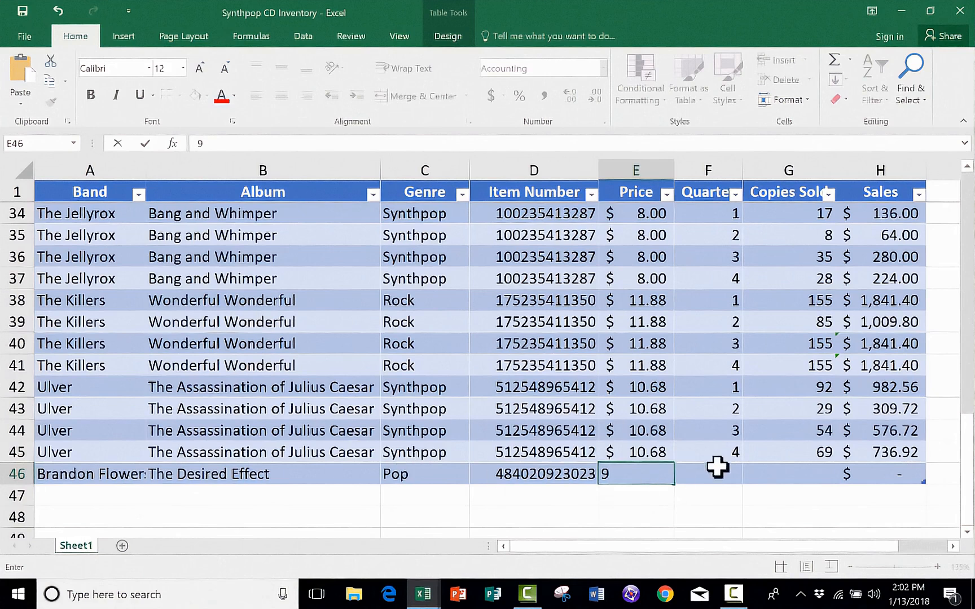
- Enter quarter 1 and 200 copies sold for the new Brandon Flowers entry
click(737, 473)
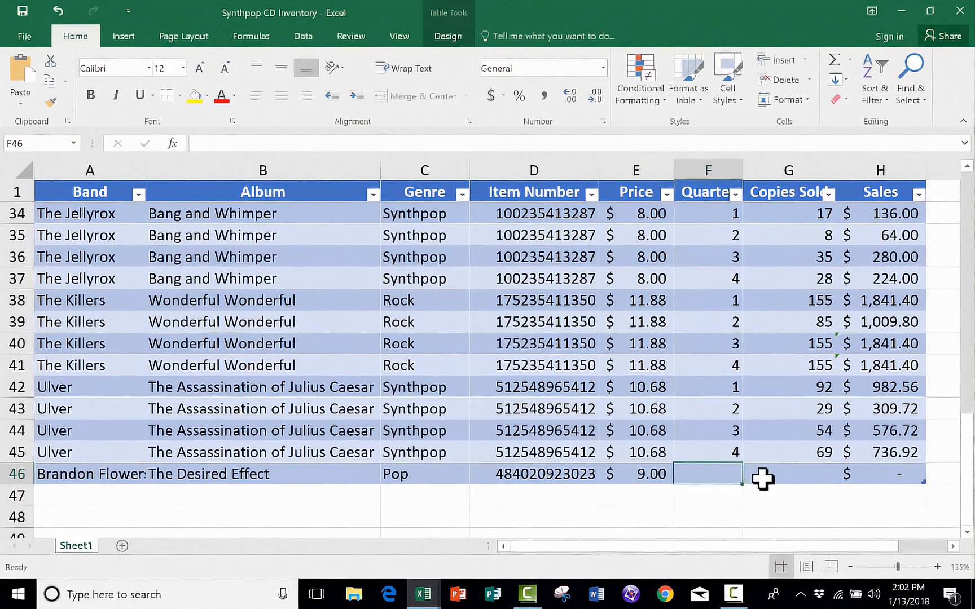
text(1)
key(Tab)
text(200)
key(Tab)
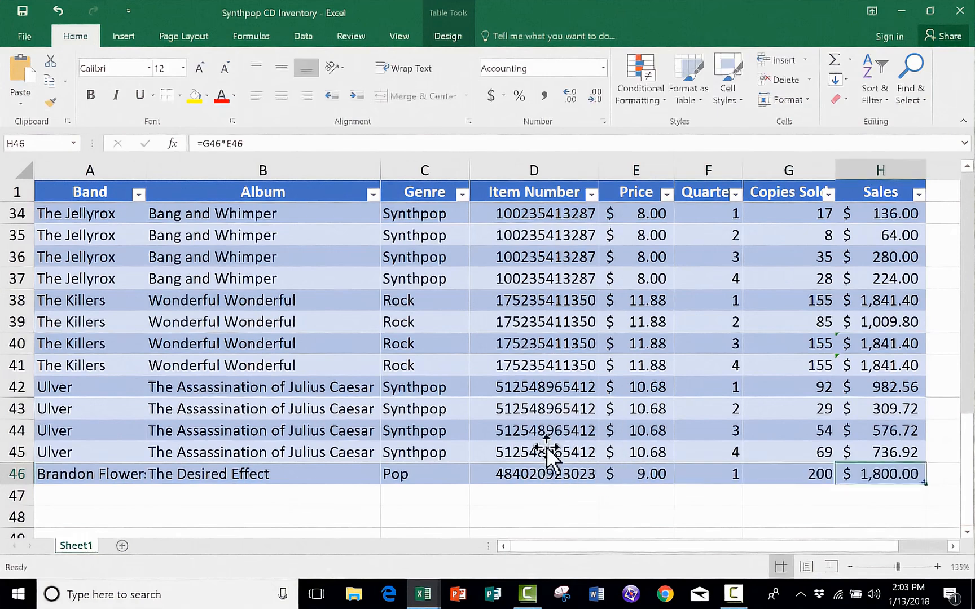
click(116, 499)
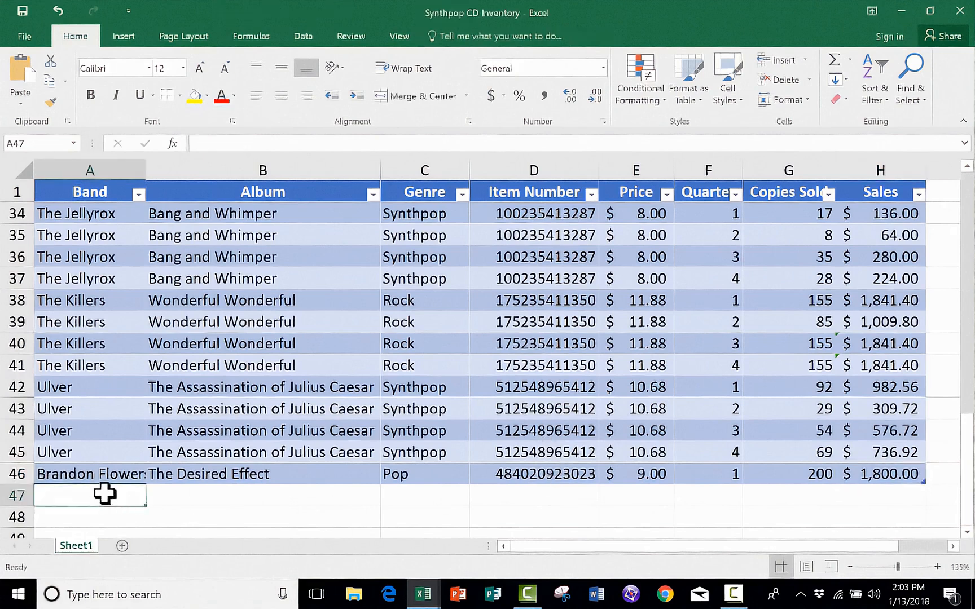
- Create a PivotTable from Table3, placed on a new worksheet
click(255, 412)
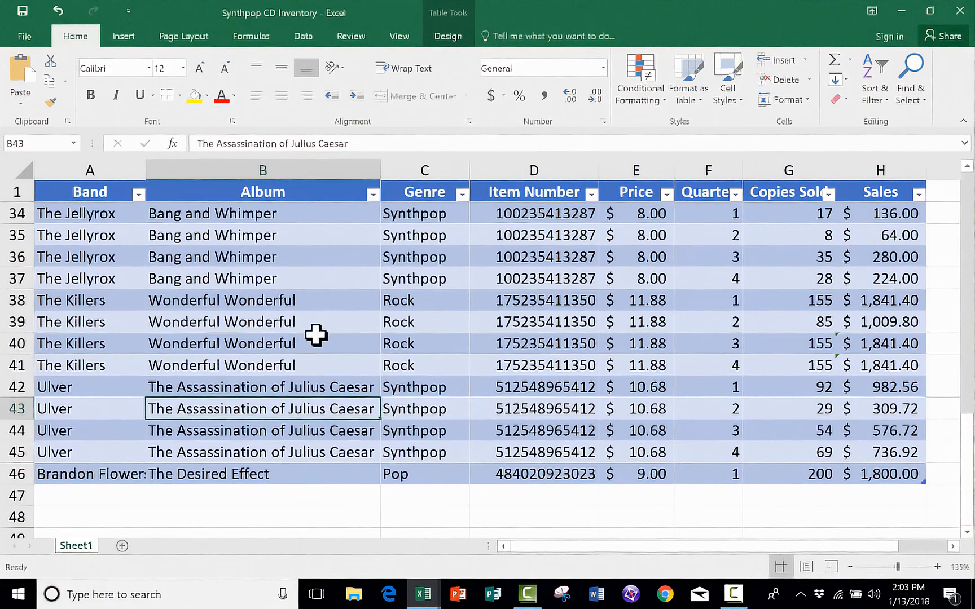
scroll(286, 351, up, 9)
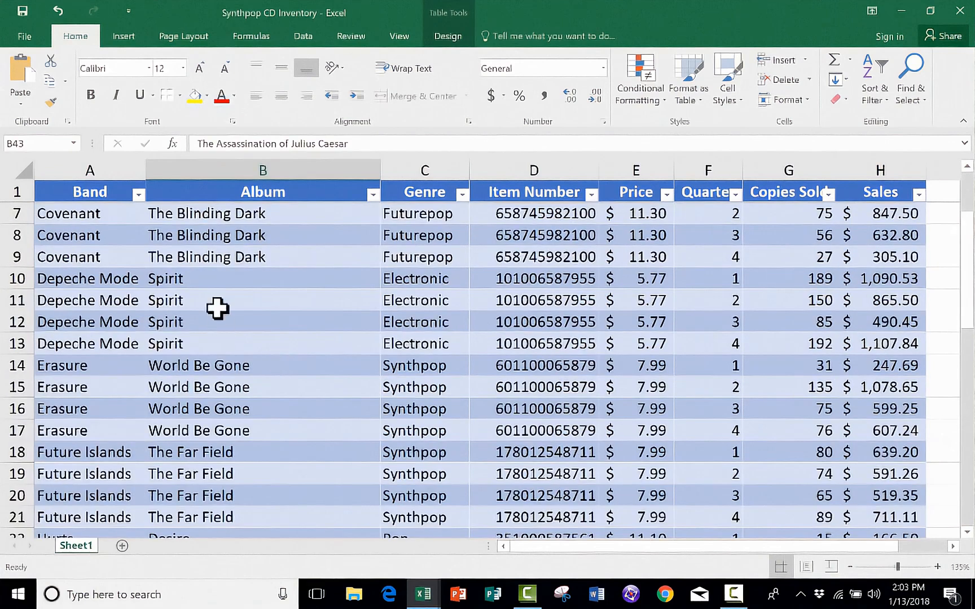
click(131, 35)
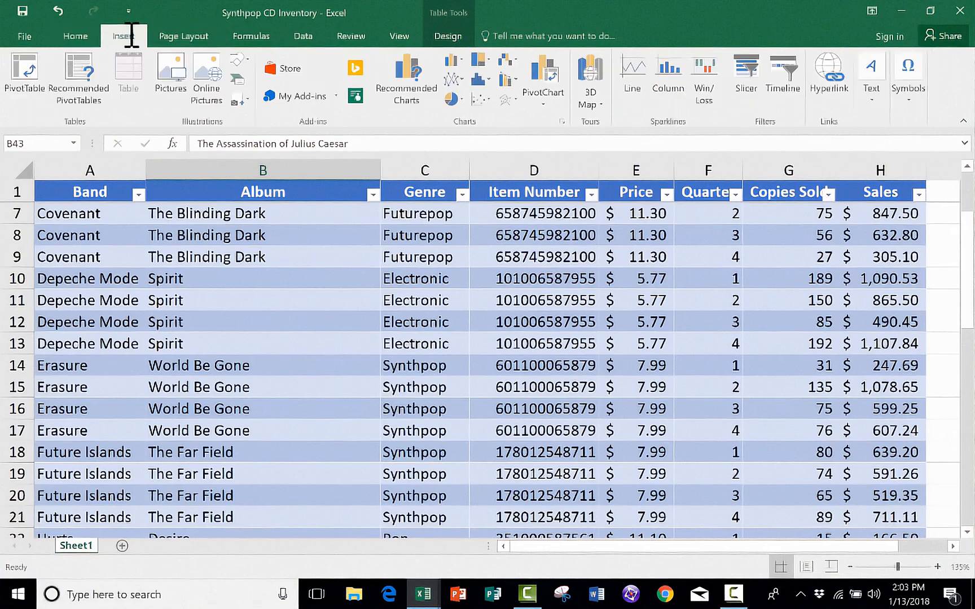
click(28, 76)
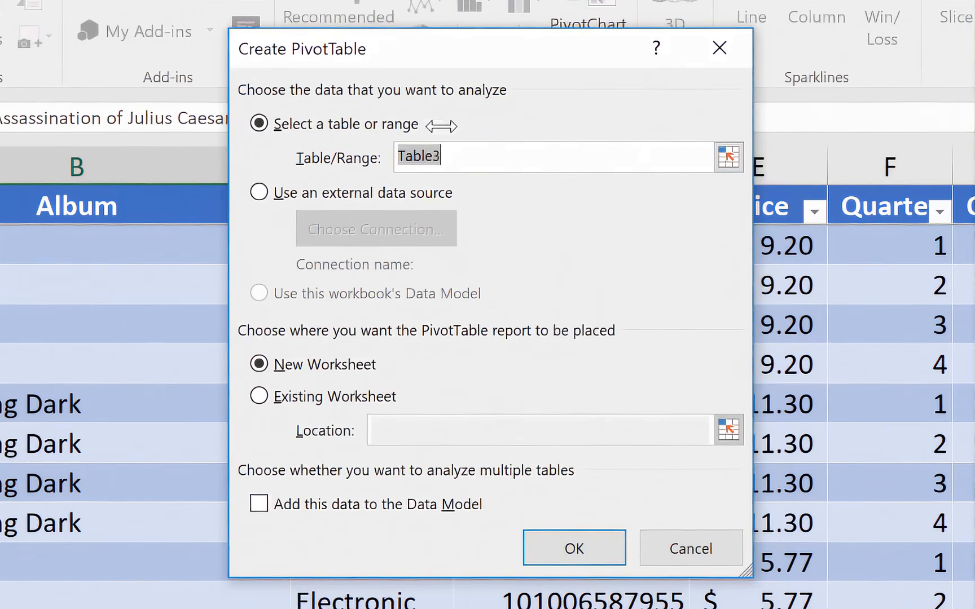
click(259, 193)
click(263, 128)
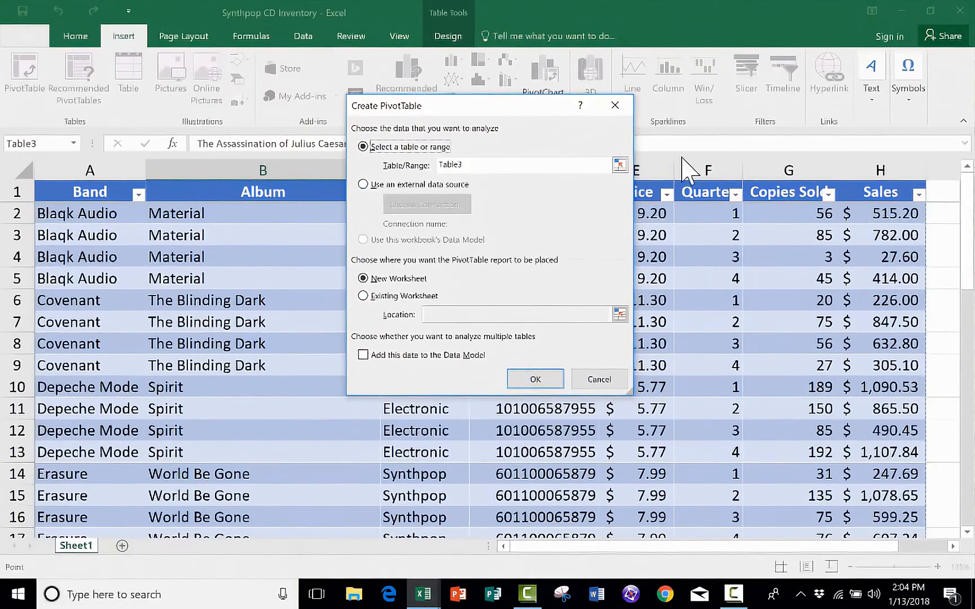
click(495, 169)
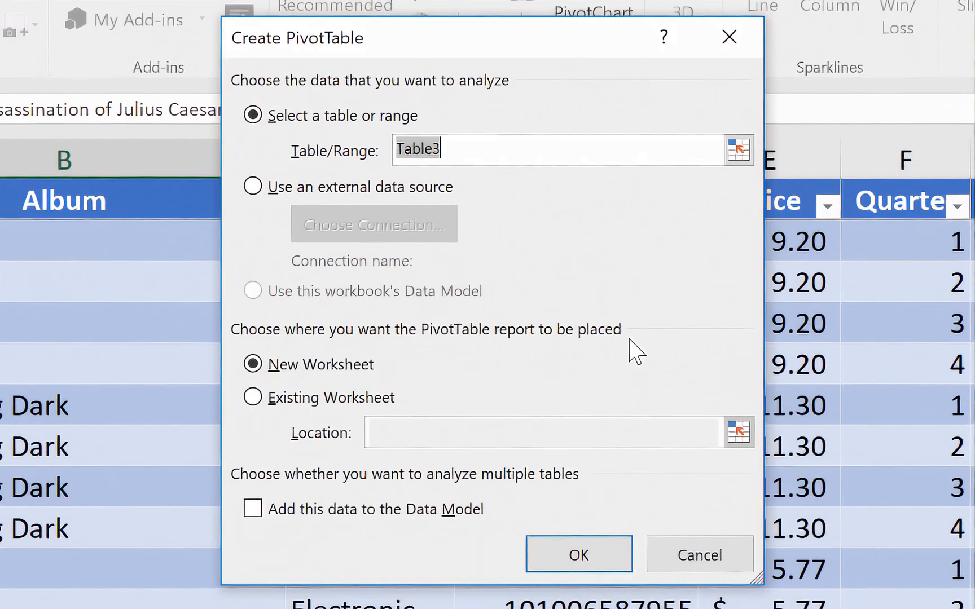
click(257, 399)
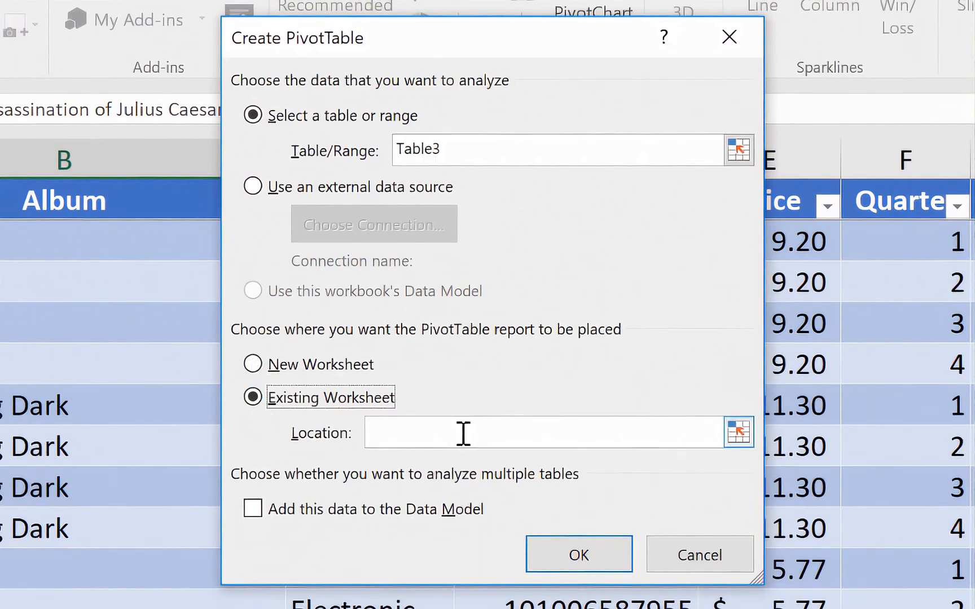
click(251, 366)
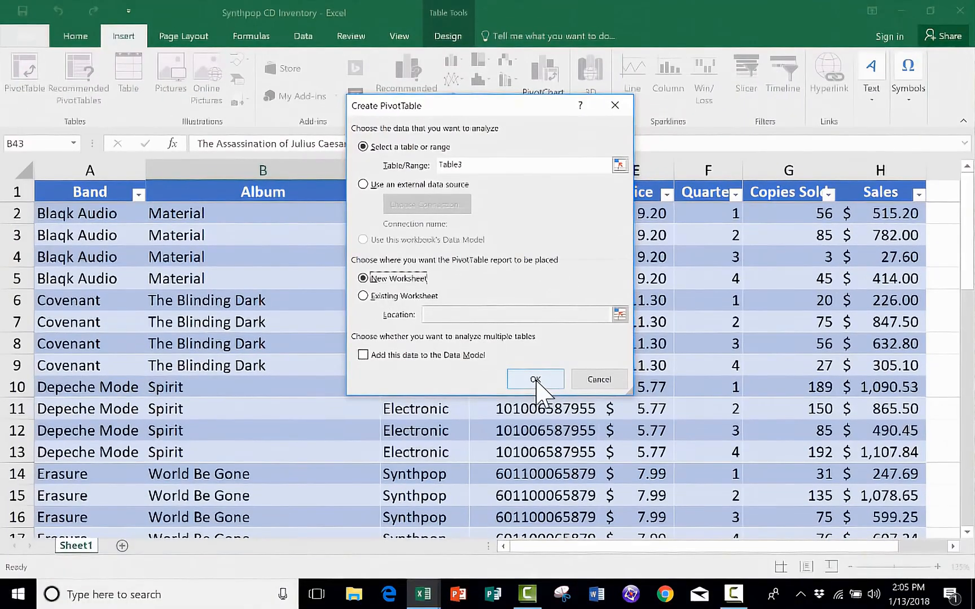
click(535, 380)
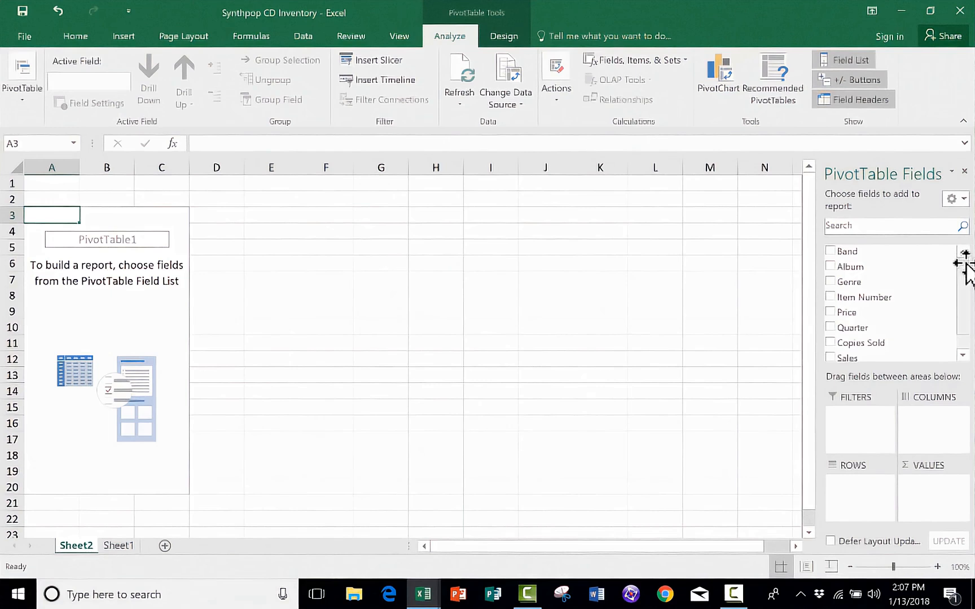
- Build the PivotTable with Band as the row field and Sales summed as the values
mouse_move(966, 279)
mouse_down()
mouse_move(966, 311)
mouse_move(960, 265)
mouse_up()
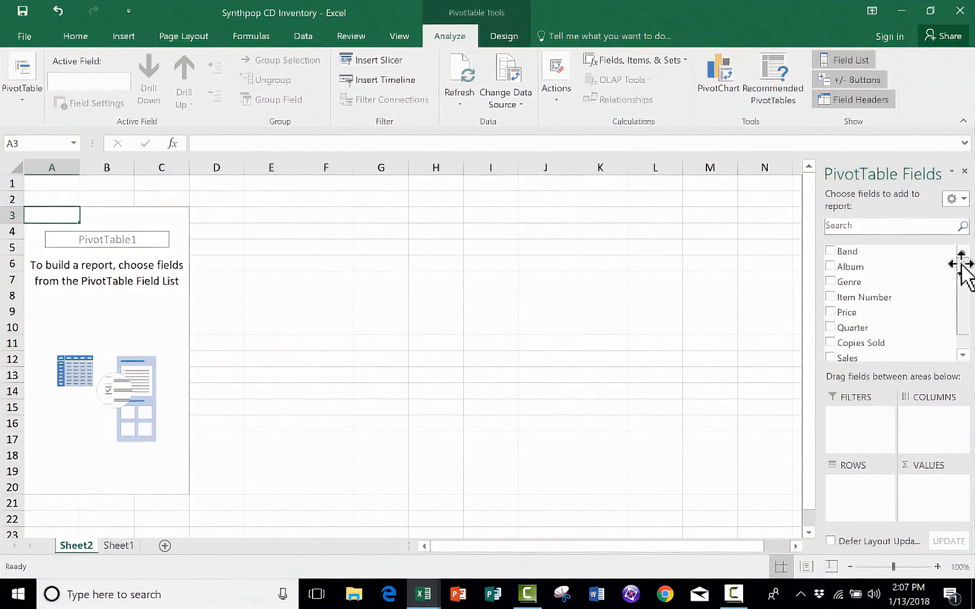
click(123, 544)
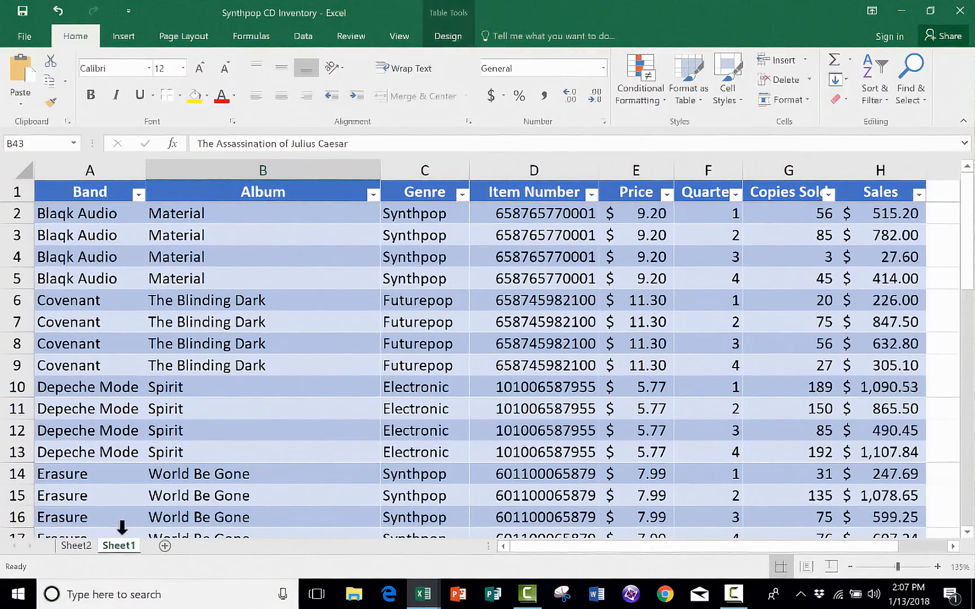
click(85, 546)
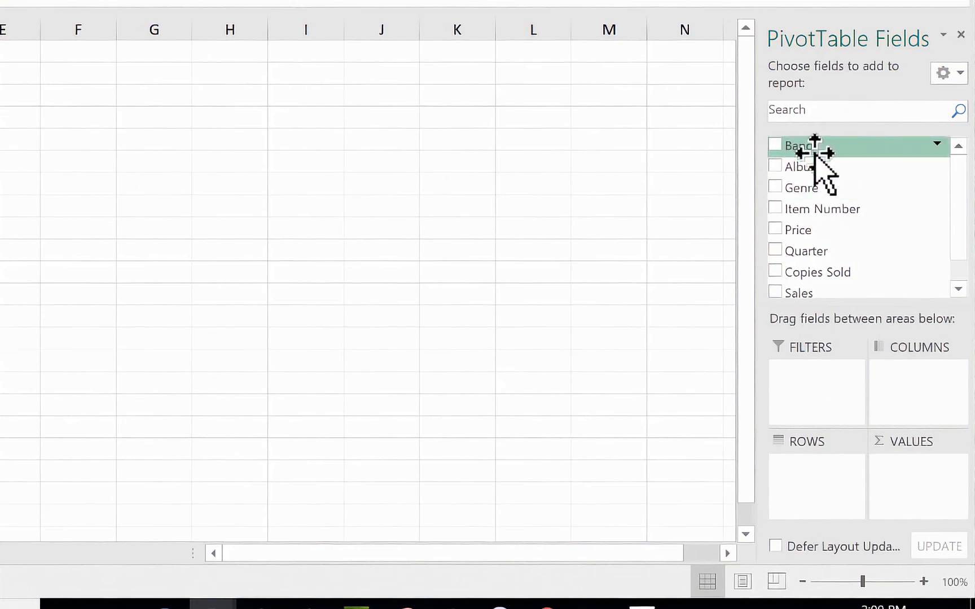
drag(816, 146, 838, 174)
drag(853, 267, 852, 491)
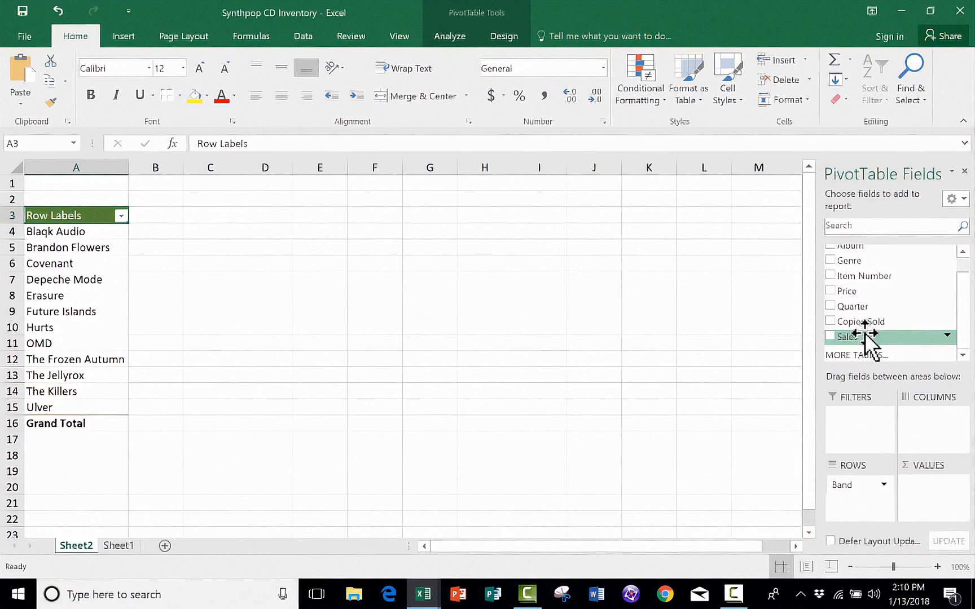
drag(873, 352, 939, 502)
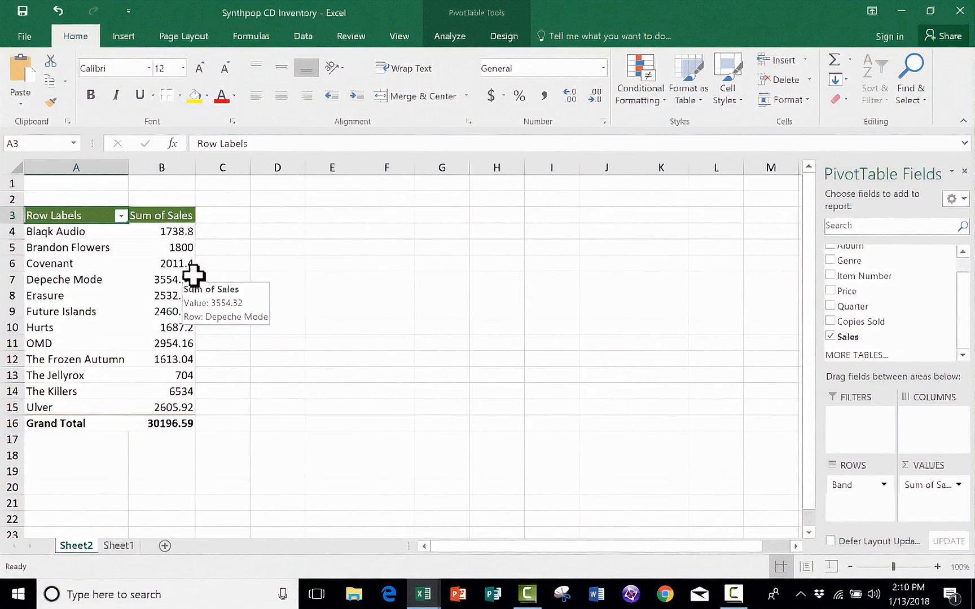
- Remove Sales from the PivotTable values and add Copies Sold in its place
click(959, 485)
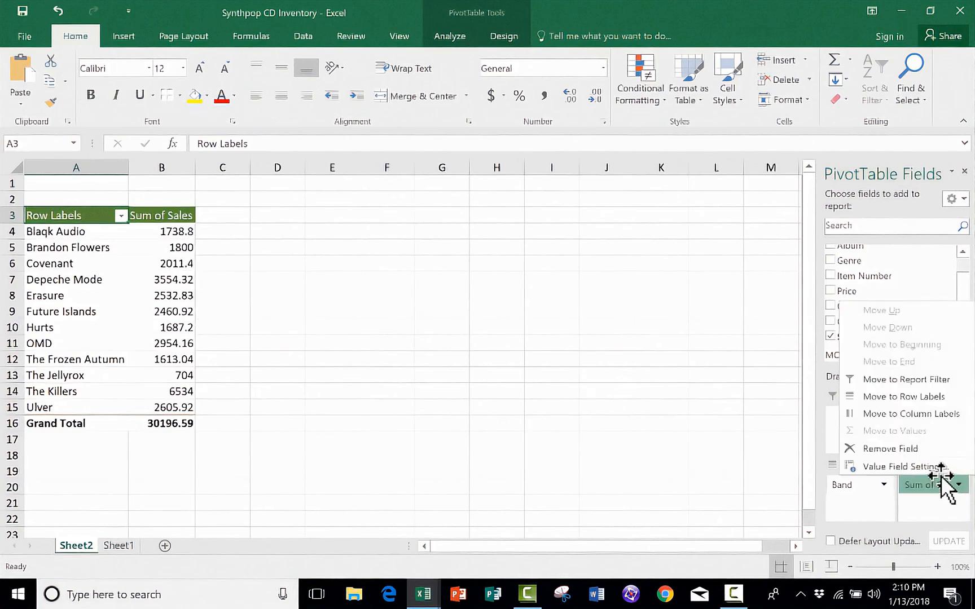
click(905, 450)
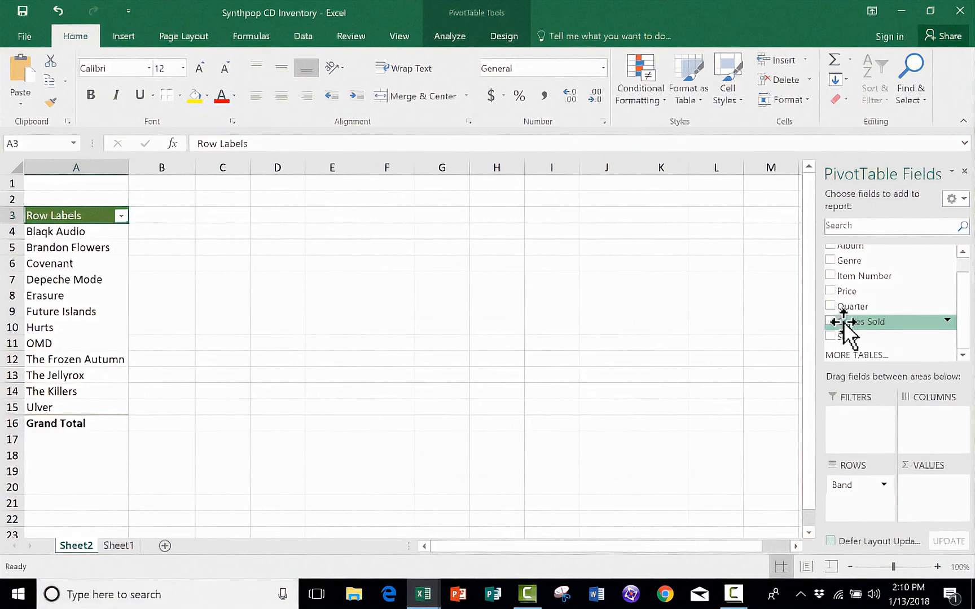
drag(858, 318, 947, 505)
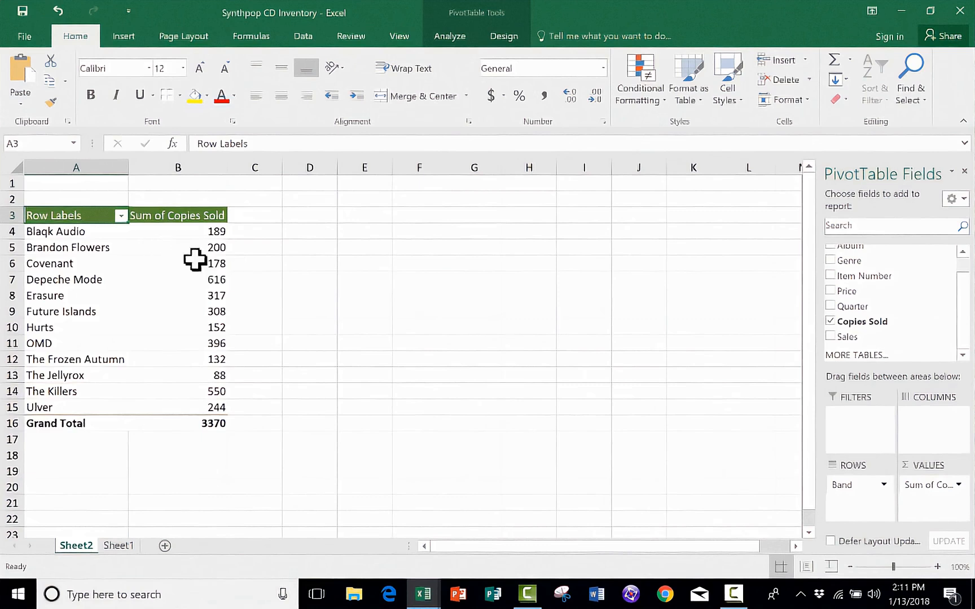
- Replace Copies Sold with Sales as the summed PivotTable value
click(956, 488)
click(891, 449)
drag(847, 336, 931, 498)
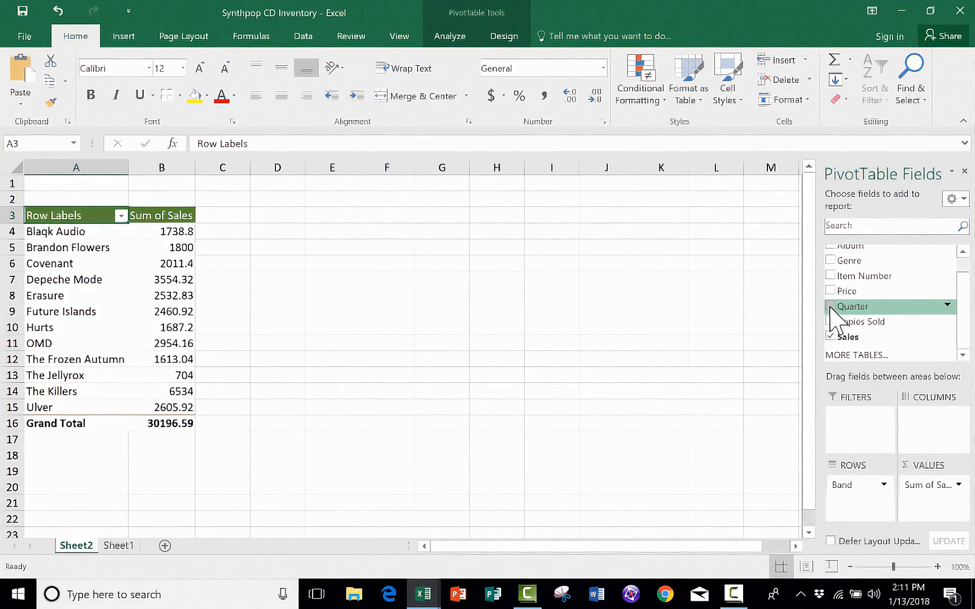
- Add the Quarter field as the PivotTable's columns
drag(831, 308, 929, 429)
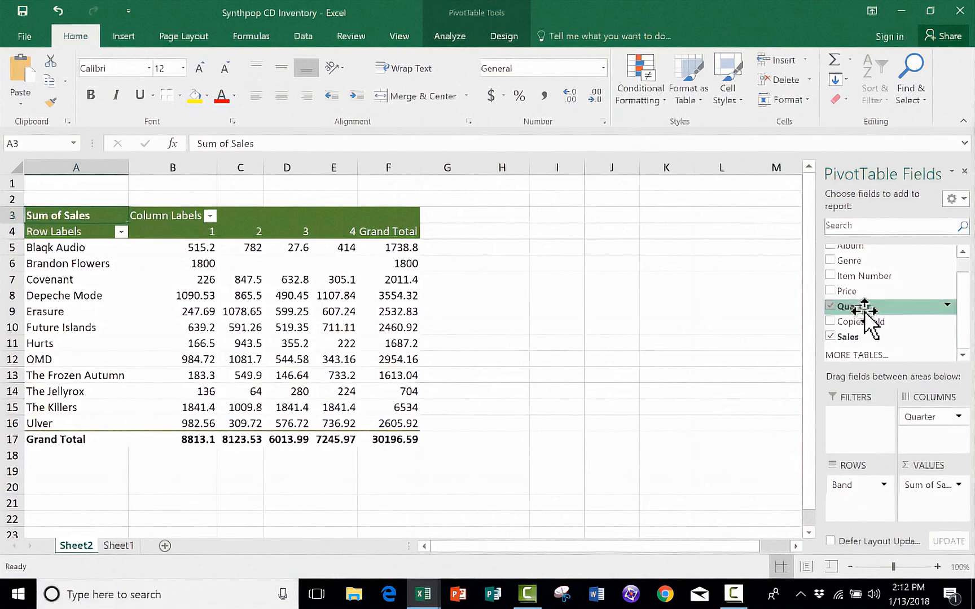
click(958, 416)
click(914, 383)
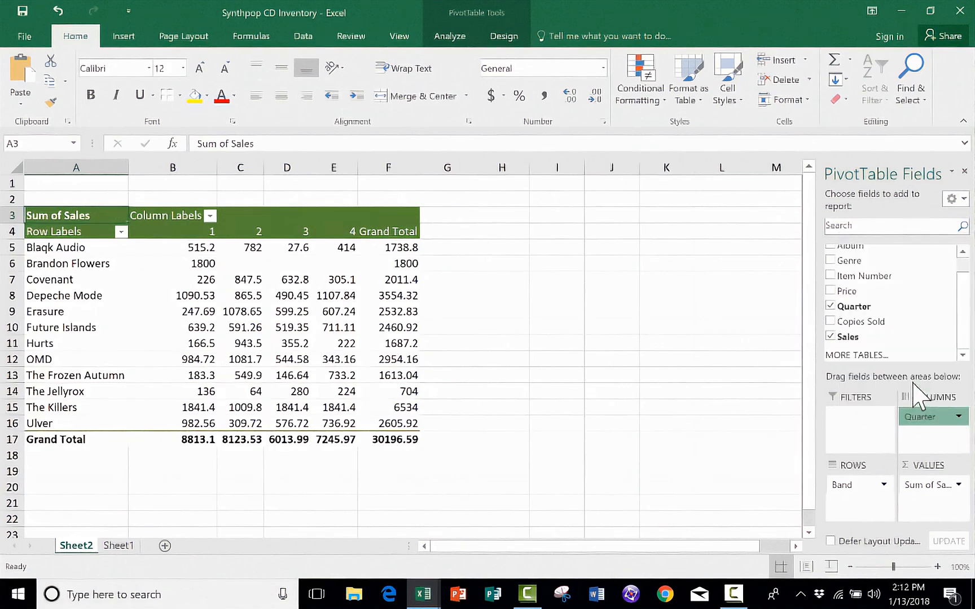
- Move Quarter into the PivotTable rows beneath Band and review each band's quarterly sales against the source data
drag(861, 307, 852, 513)
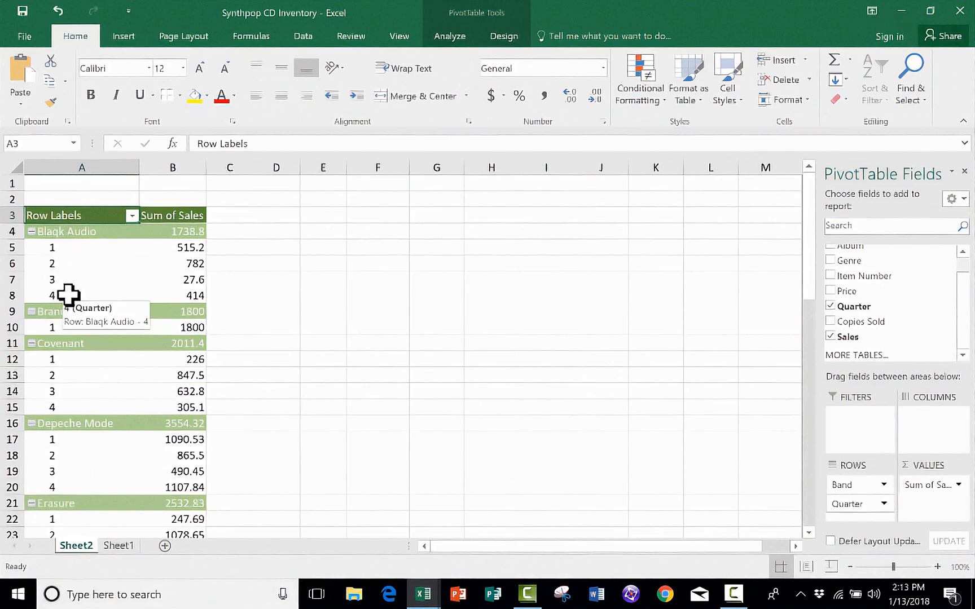
click(129, 544)
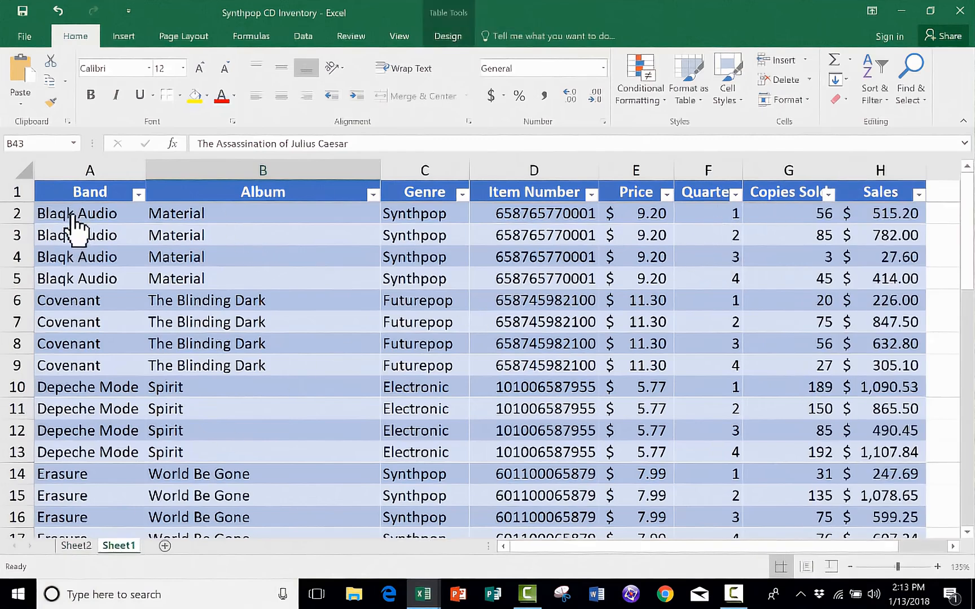
click(76, 545)
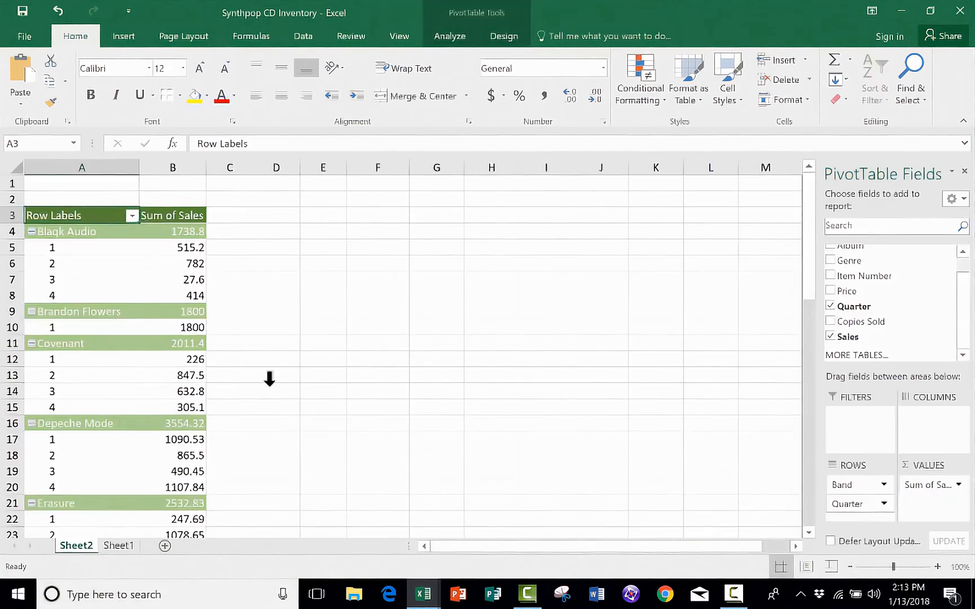
scroll(79, 313, down, 1)
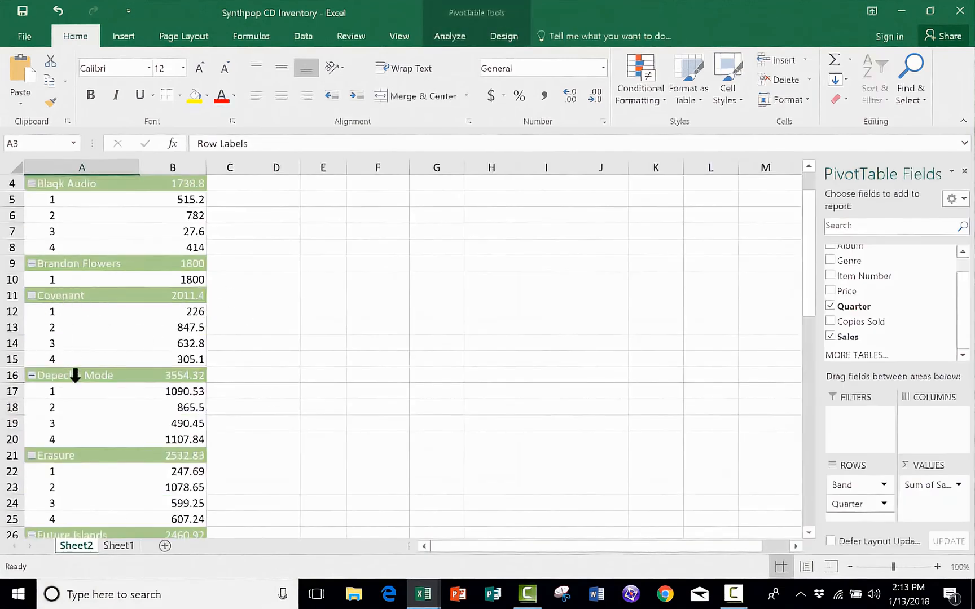
scroll(104, 392, down, 2)
scroll(111, 392, down, 10)
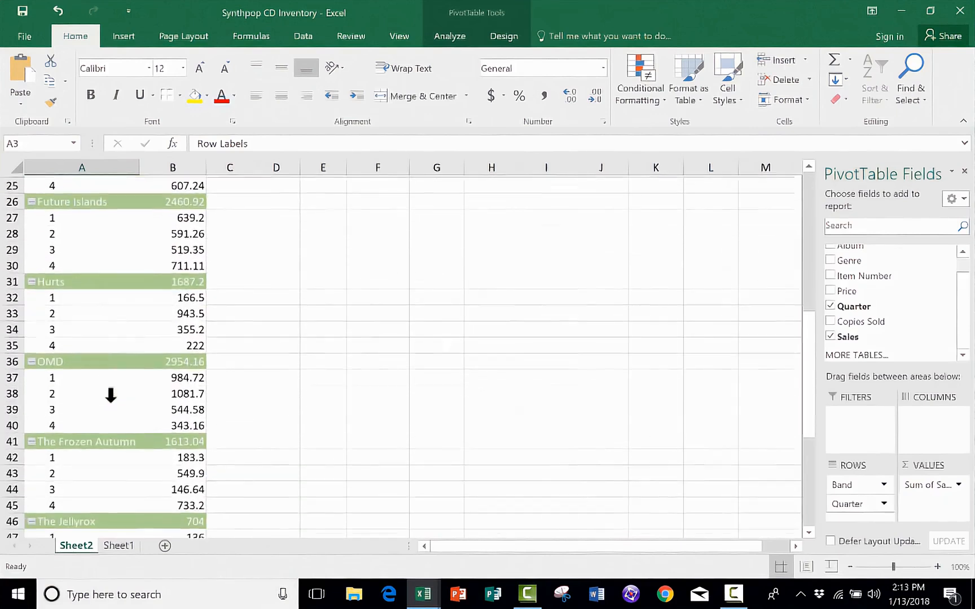
scroll(88, 338, up, 14)
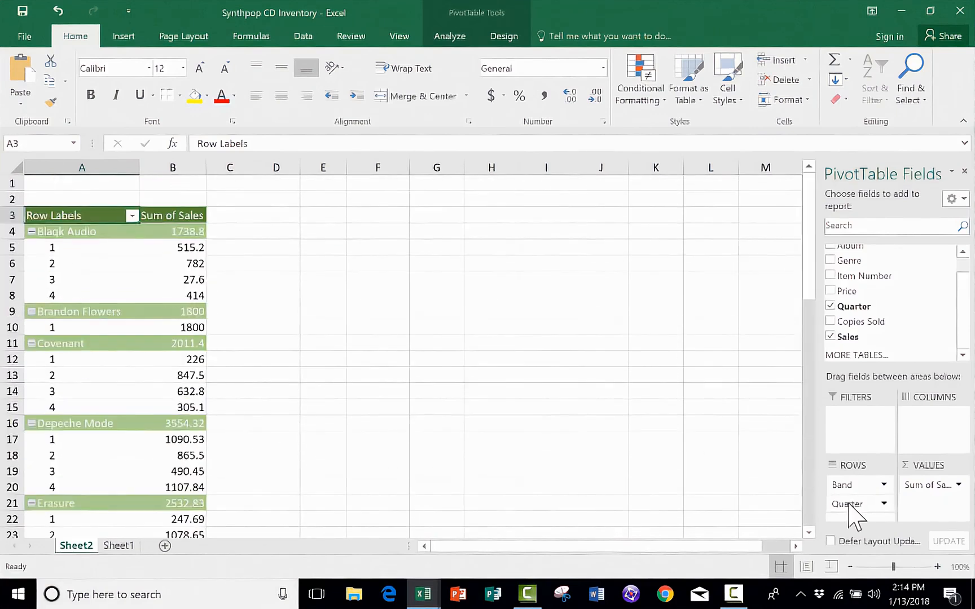
- Move the Quarter field from the PivotTable's rows to its columns, and then make it the report filter instead
drag(849, 502, 928, 420)
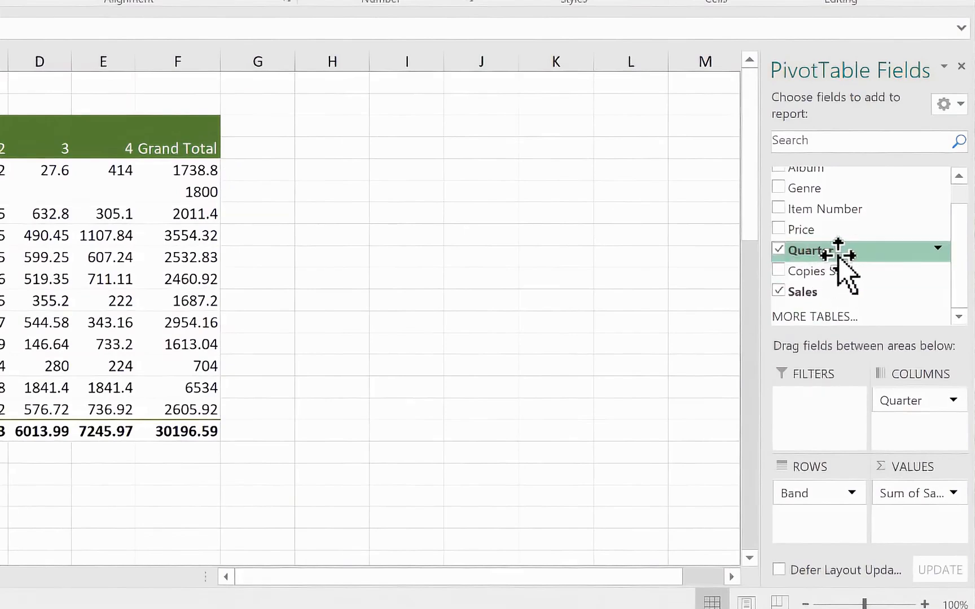
drag(834, 255, 825, 403)
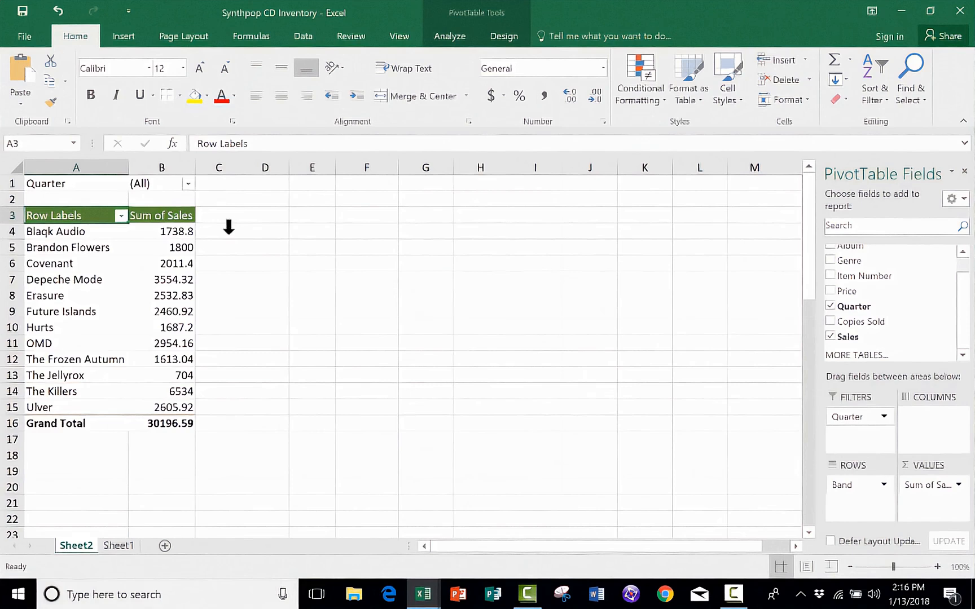
- Filter the PivotTable to show only quarter 1 and review the sales of each band
click(188, 184)
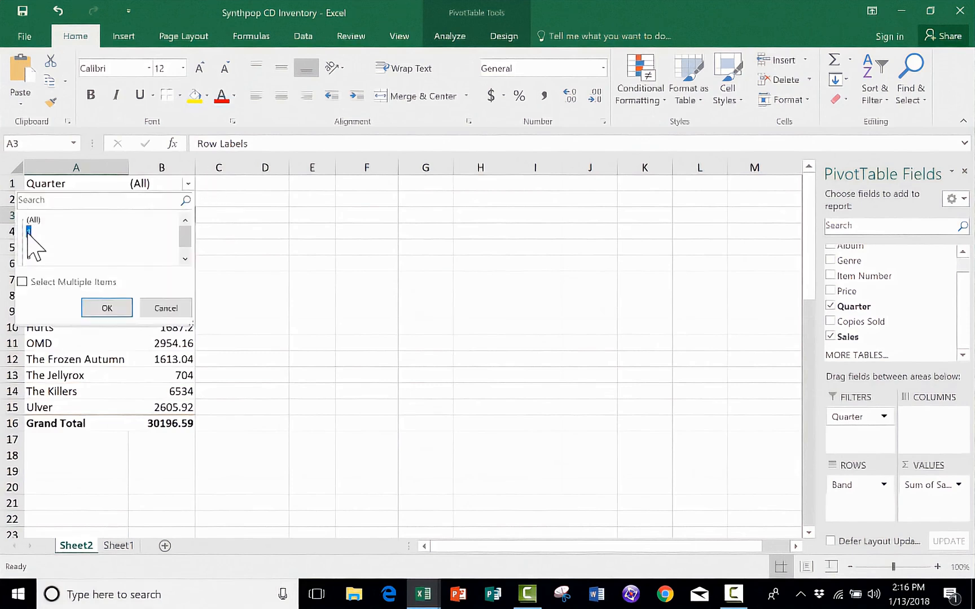
click(102, 308)
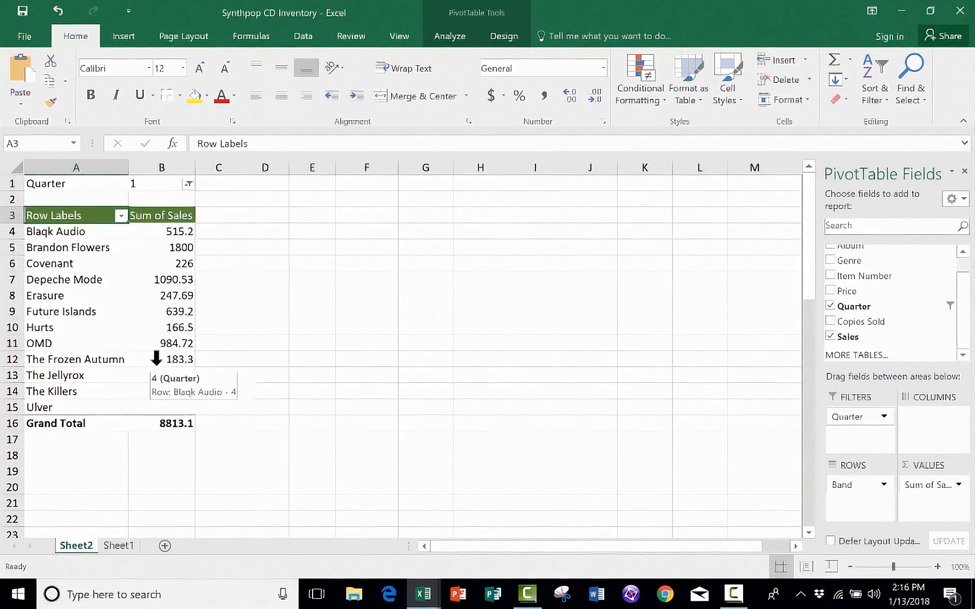
mouse_move(182, 391)
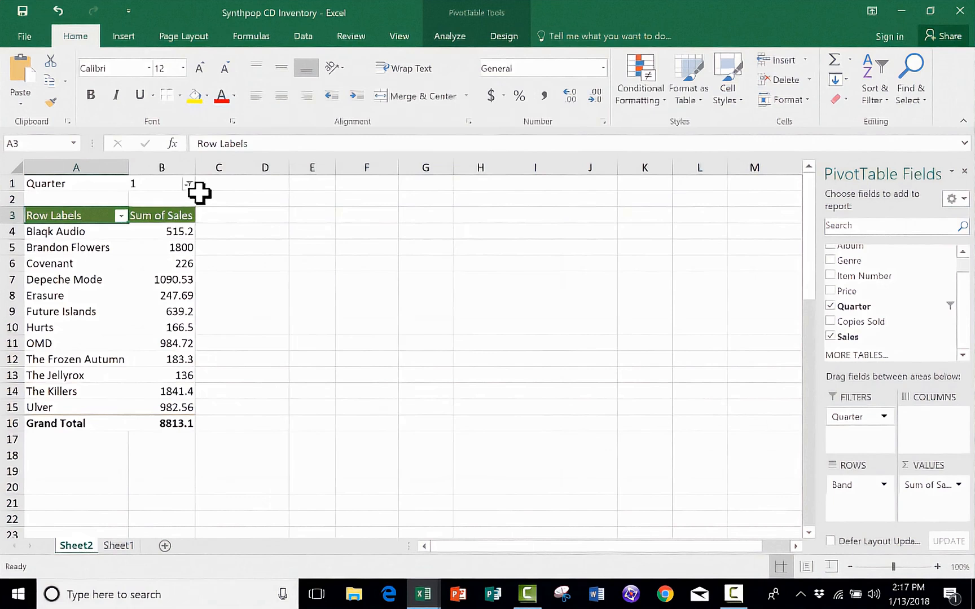
- Place Quarter in the PivotTable's columns and add the Album field to the rows beneath Band
drag(852, 416, 924, 428)
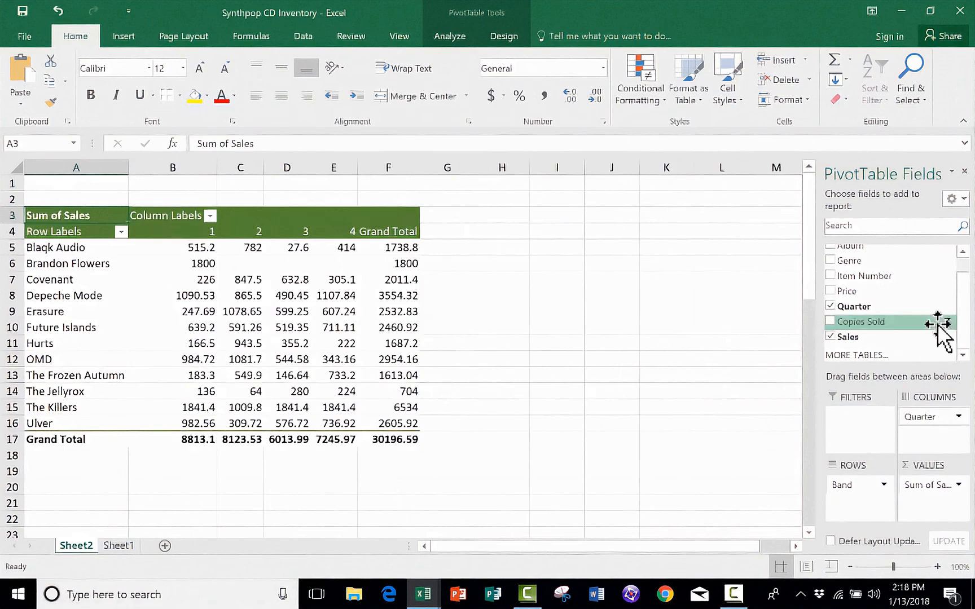
drag(968, 307, 964, 296)
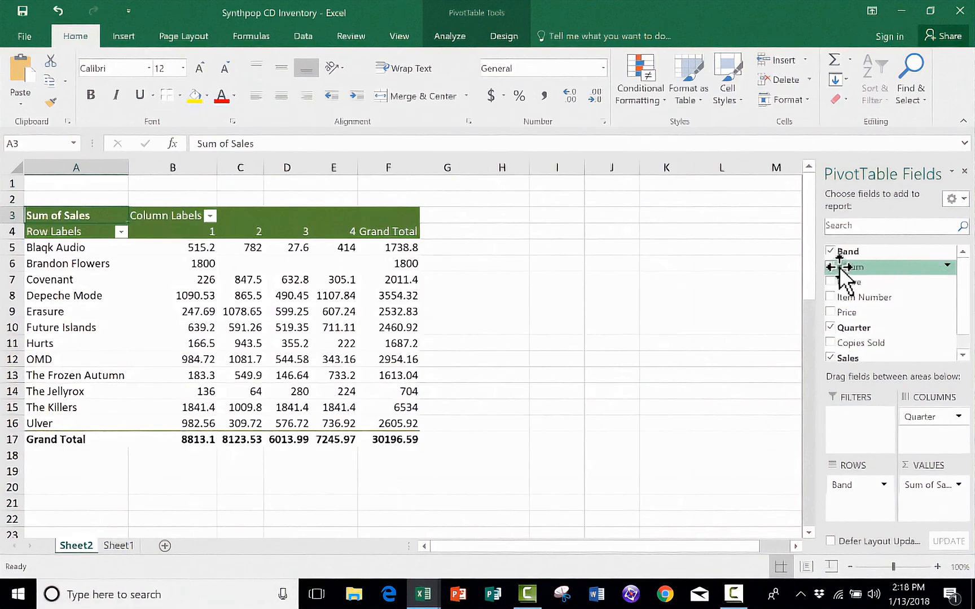
drag(836, 269, 860, 504)
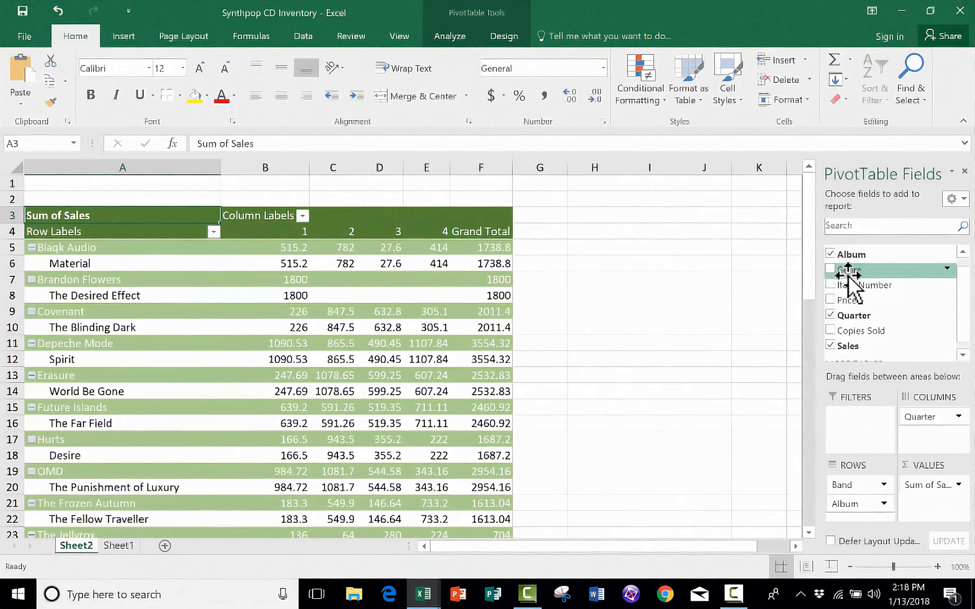
- Add Genre as the PivotTable's report filter and show only the Synthpop genre
drag(836, 280, 859, 429)
click(302, 184)
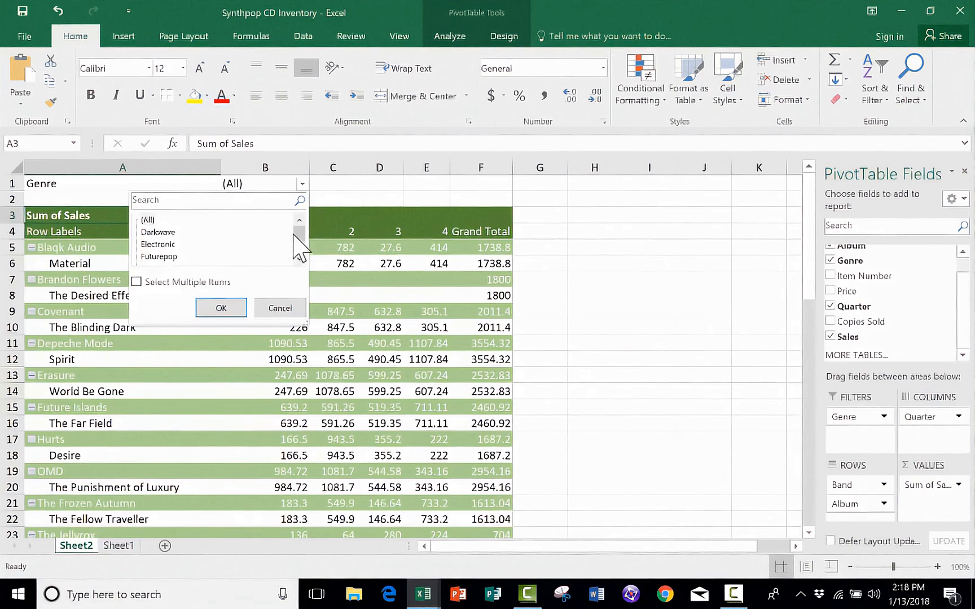
drag(293, 235, 298, 246)
click(161, 257)
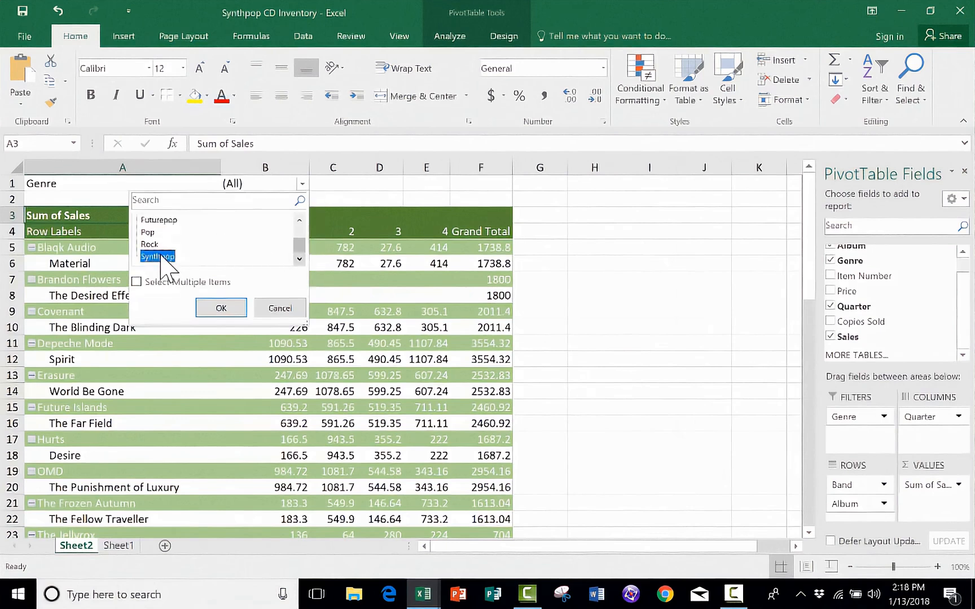
click(222, 308)
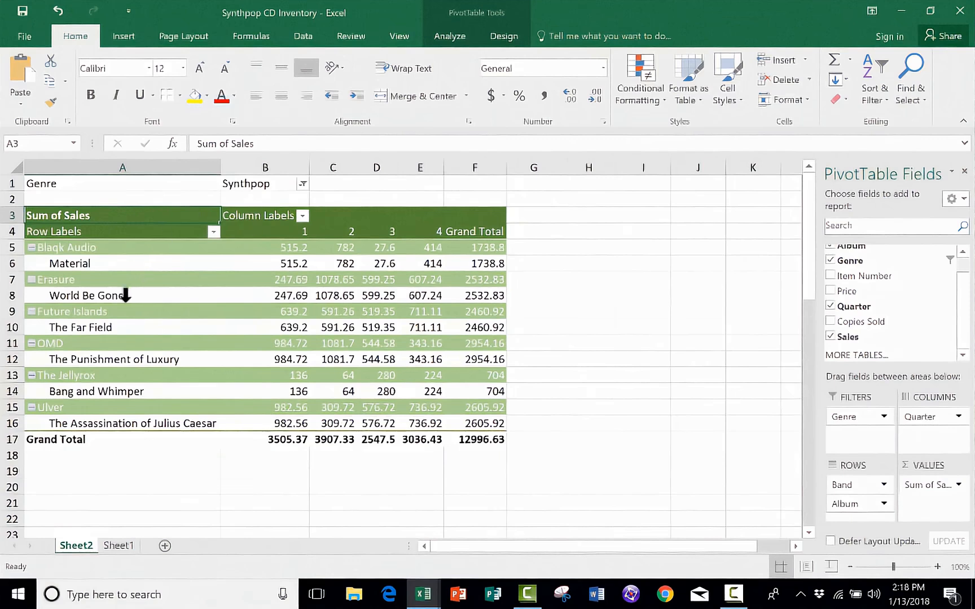
drag(846, 291, 863, 331)
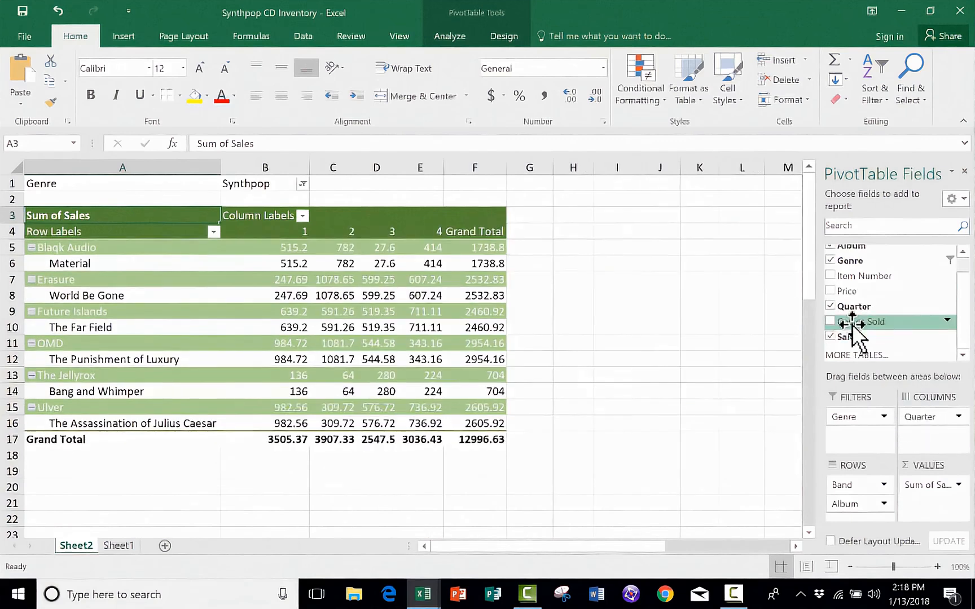